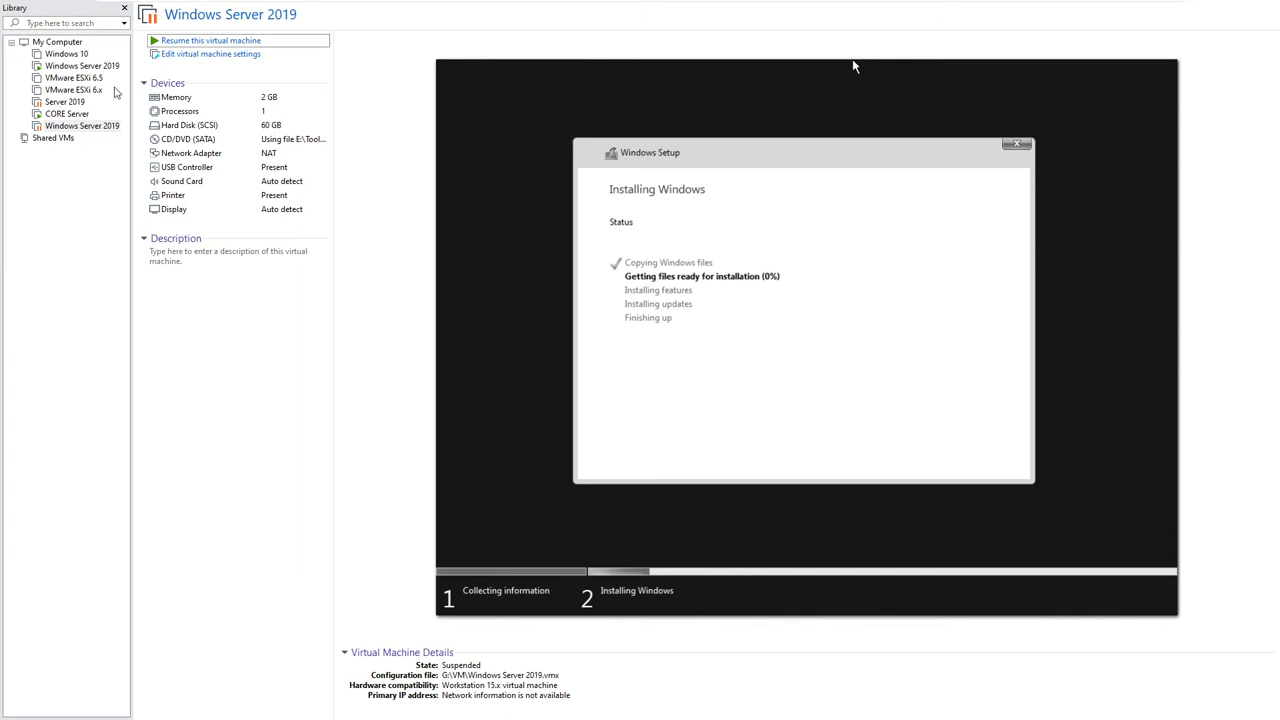
Step: Resume the suspended Windows Server 2019 VM, leave full-screen view, and minimize Server Manager
click(80, 66)
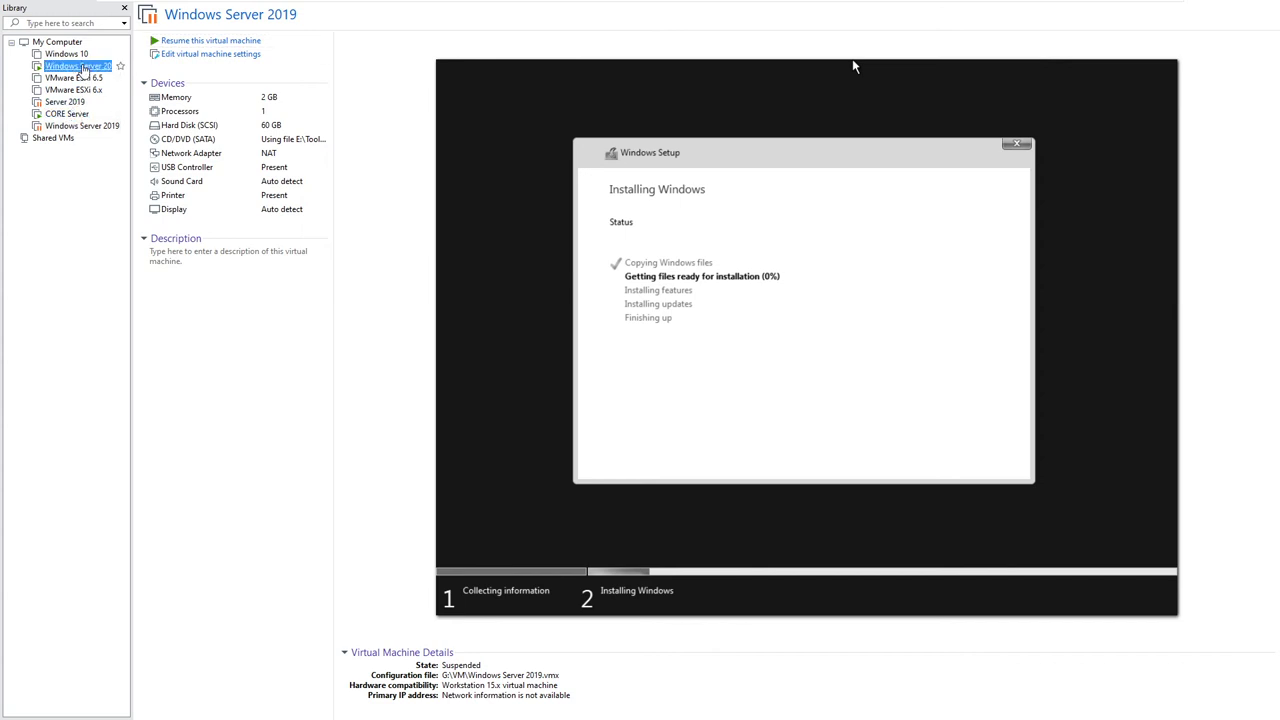
click(211, 40)
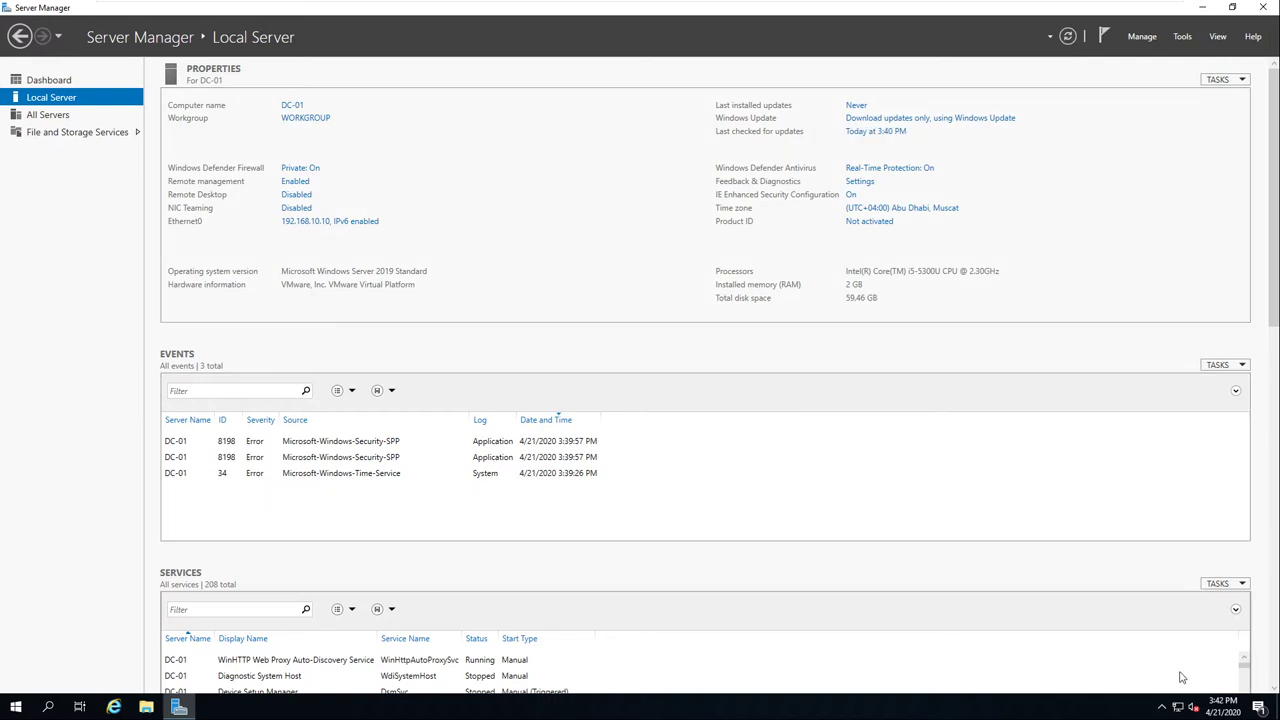
scroll(962, 430, down, 1)
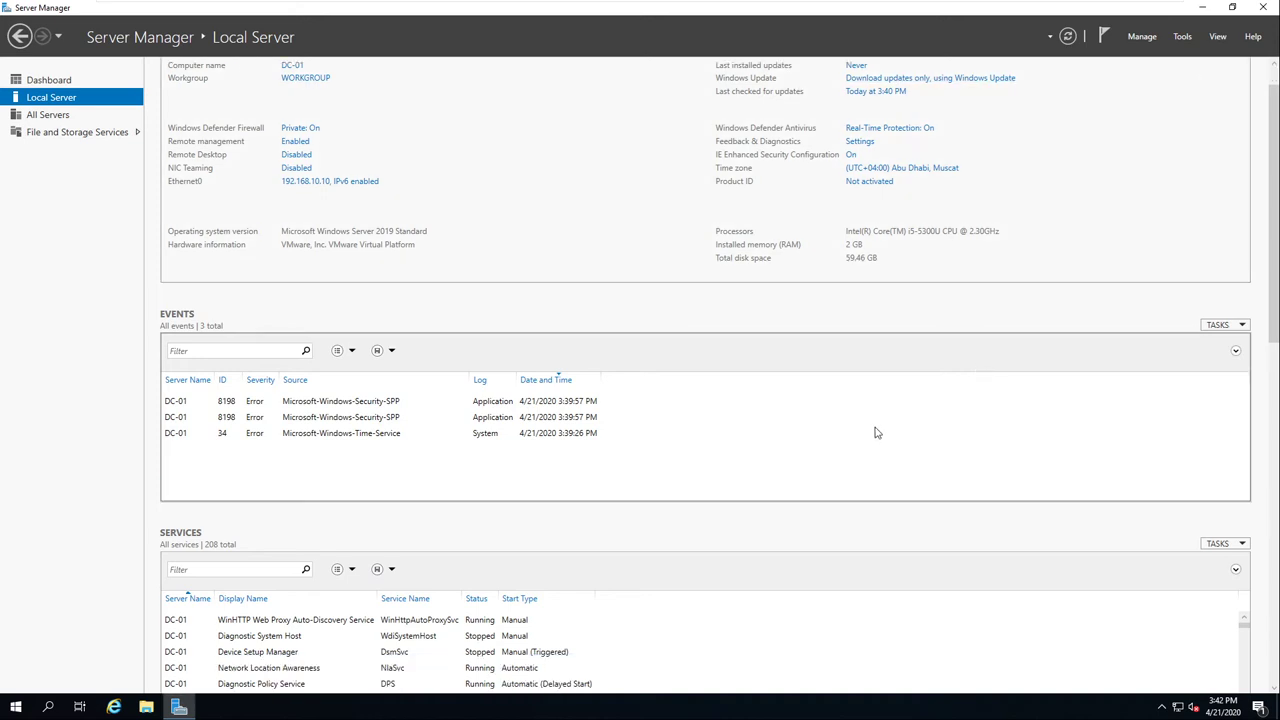
mouse_move(915, 8)
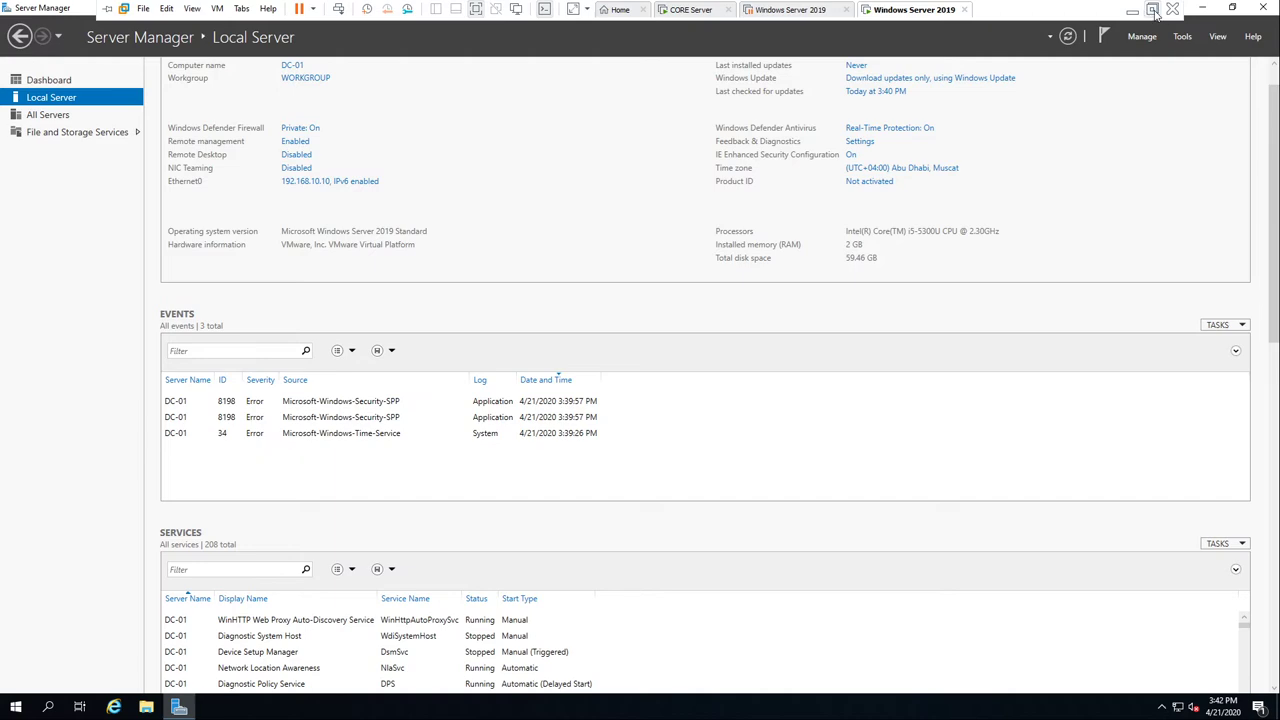
click(1153, 10)
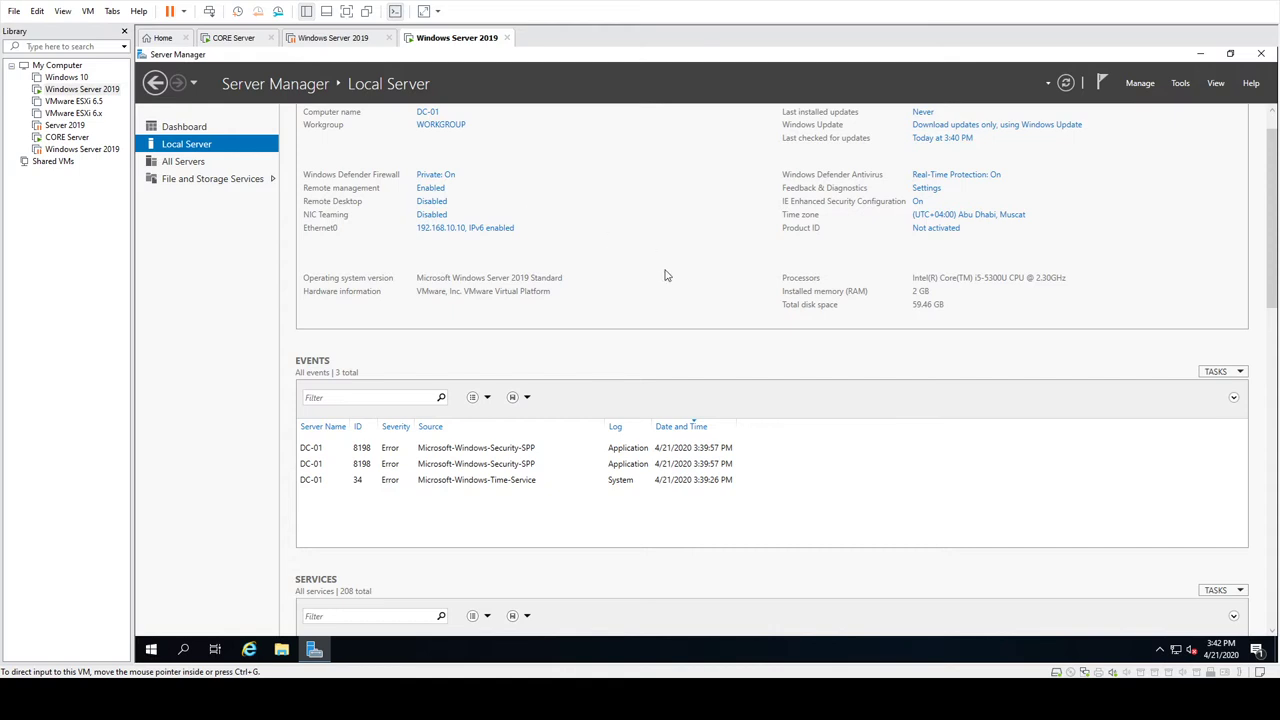
click(1201, 54)
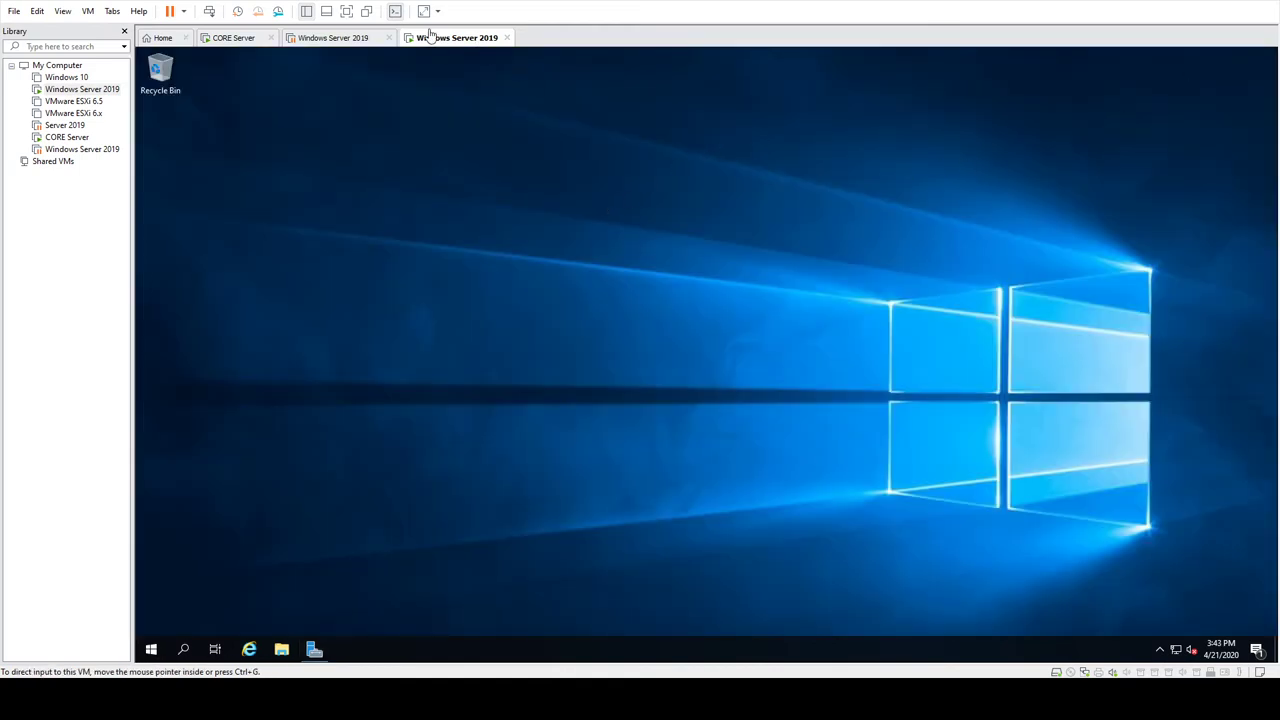
Step: Open Network & Internet settings, then Ethernet's adapter options to list Ethernet0 on Network 3
click(346, 11)
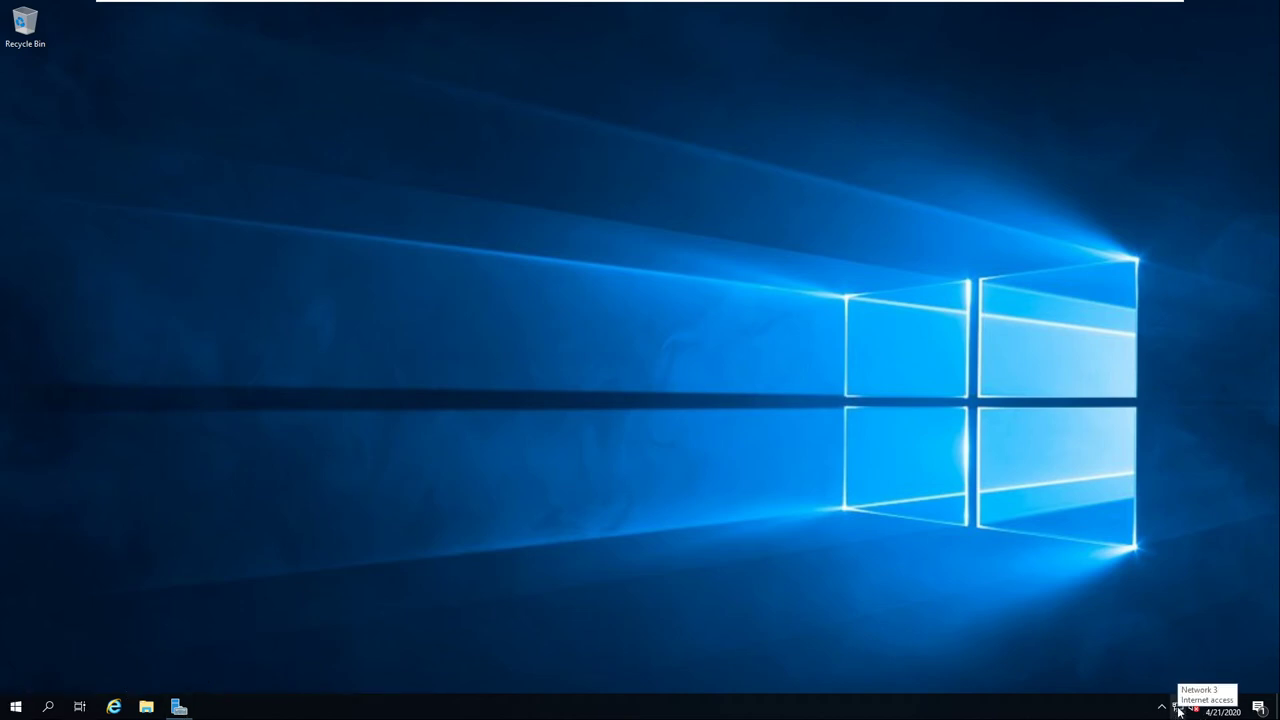
click(1179, 710)
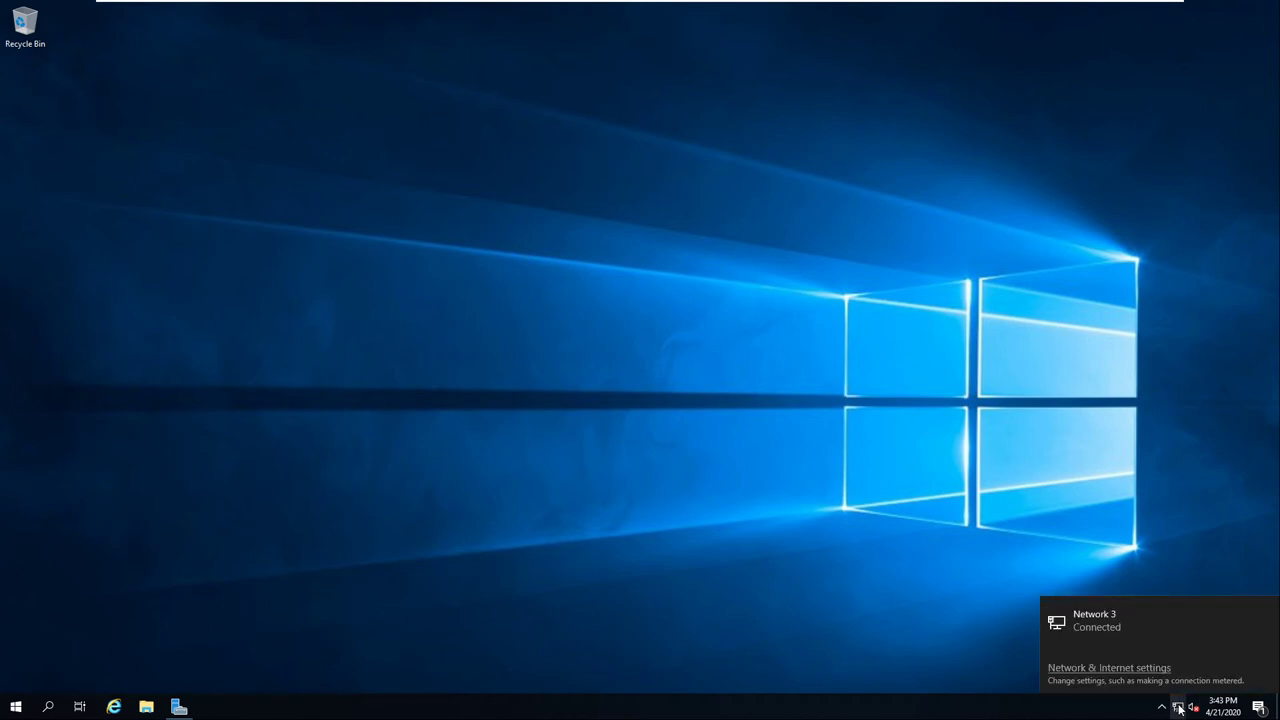
click(1142, 668)
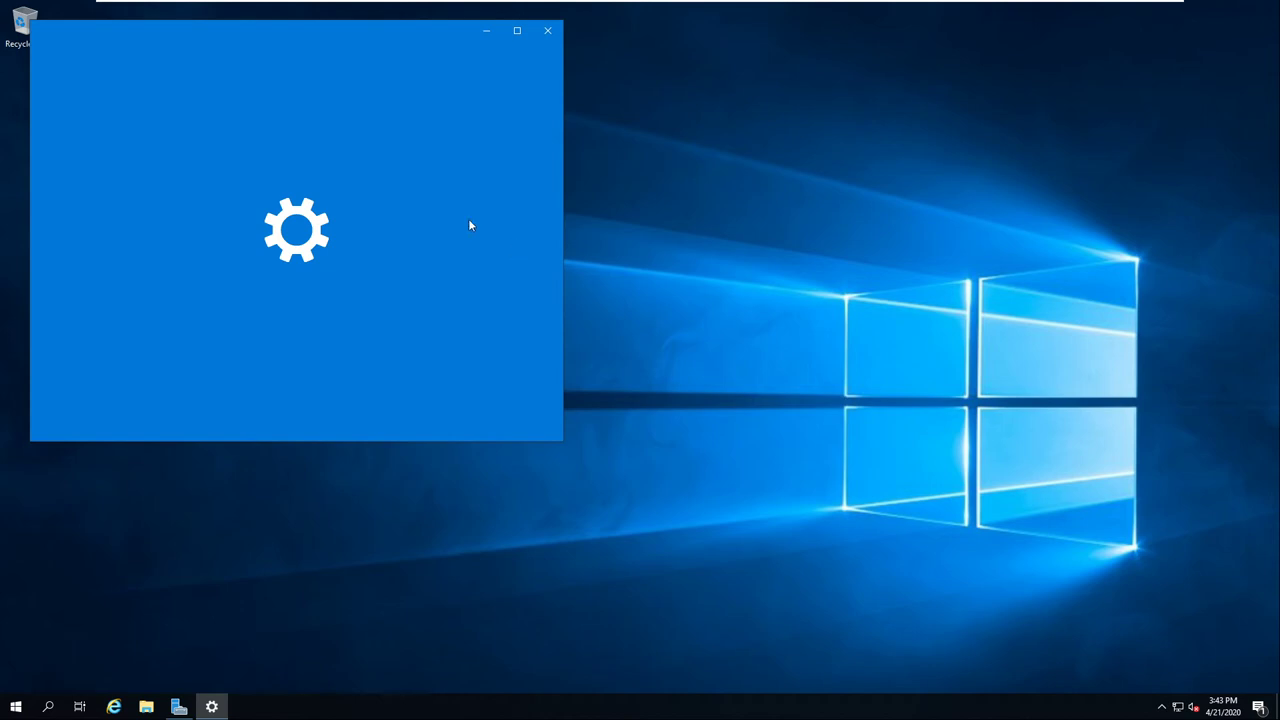
drag(293, 36, 594, 121)
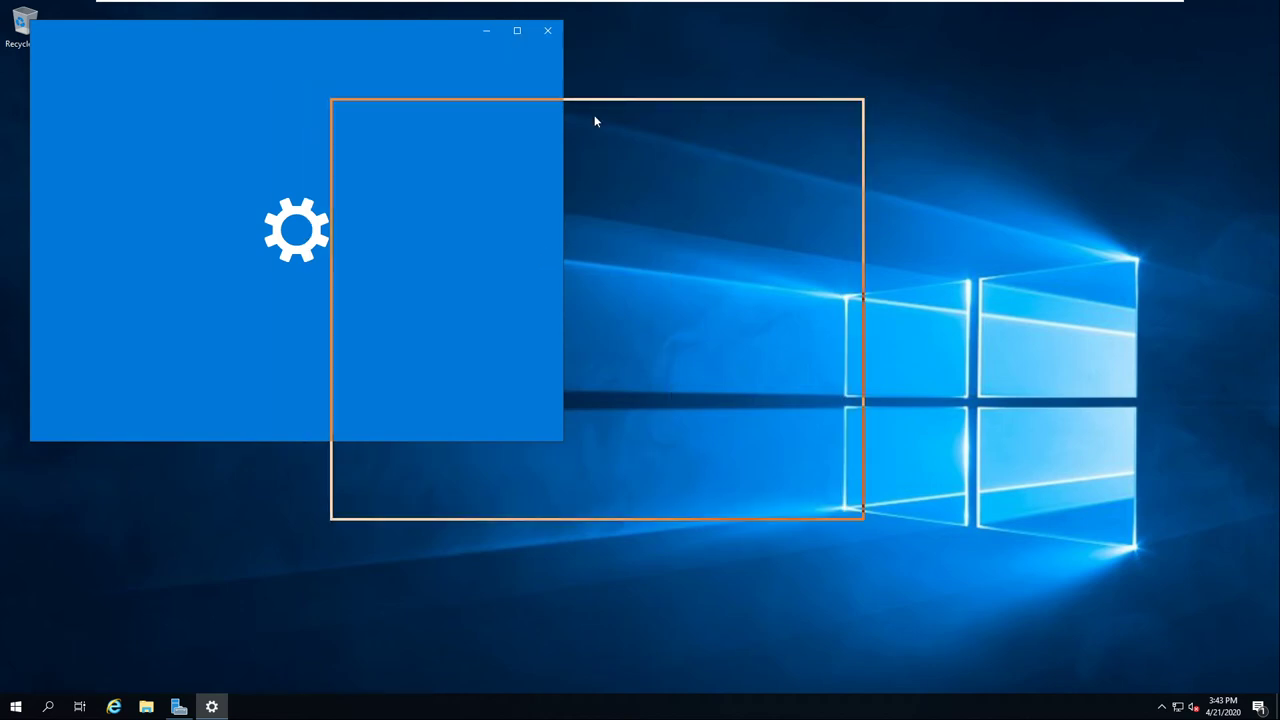
drag(594, 121, 679, 134)
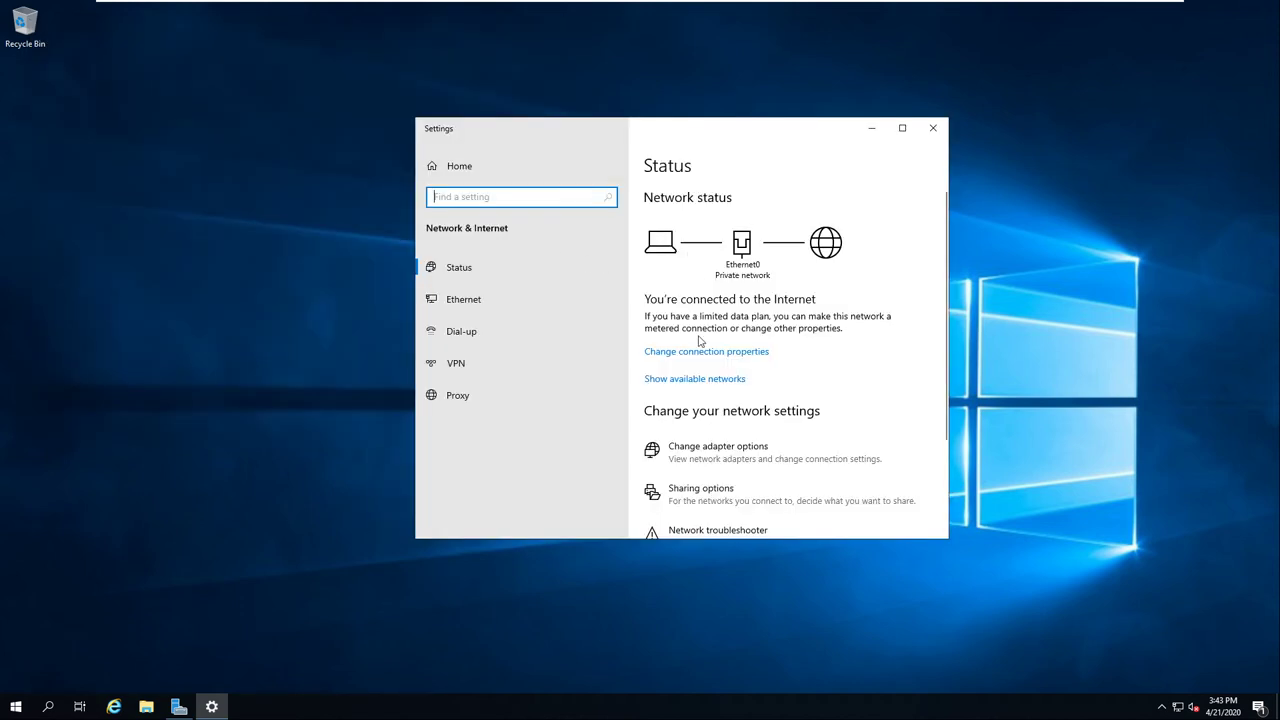
click(455, 309)
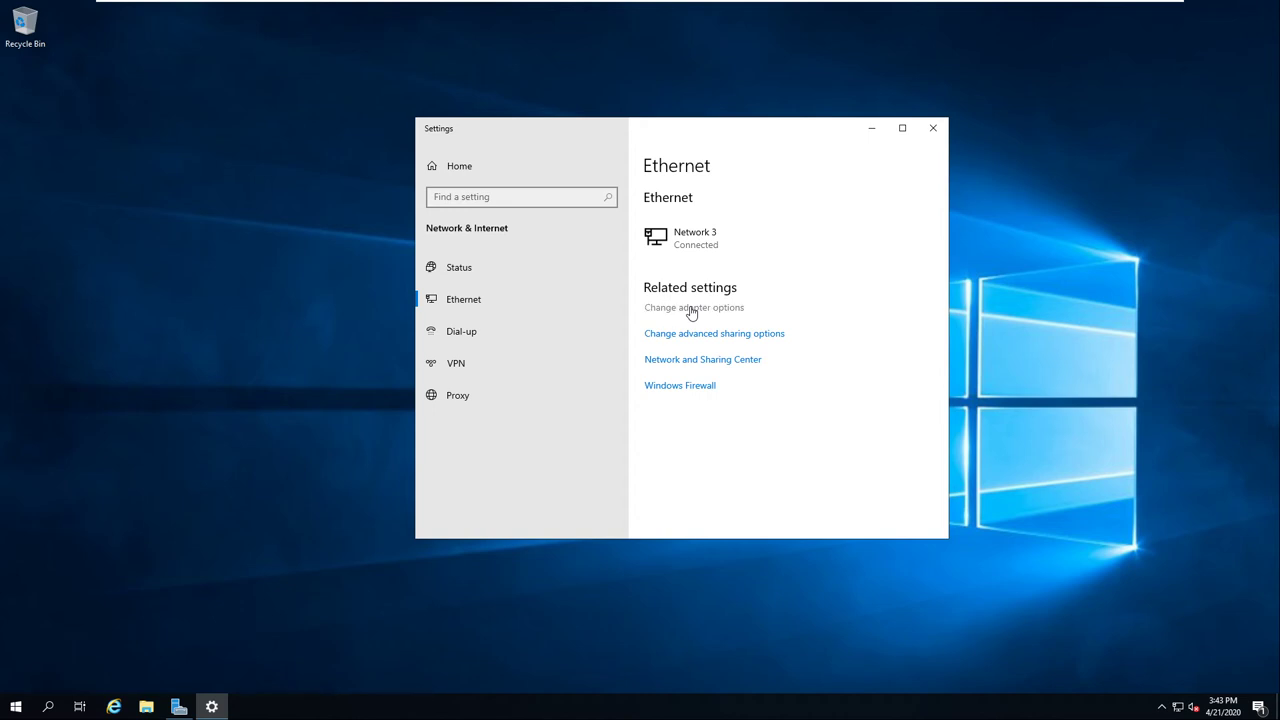
click(690, 311)
Step: Check Ethernet0's status details showing IP address 192.168.10.10
click(330, 225)
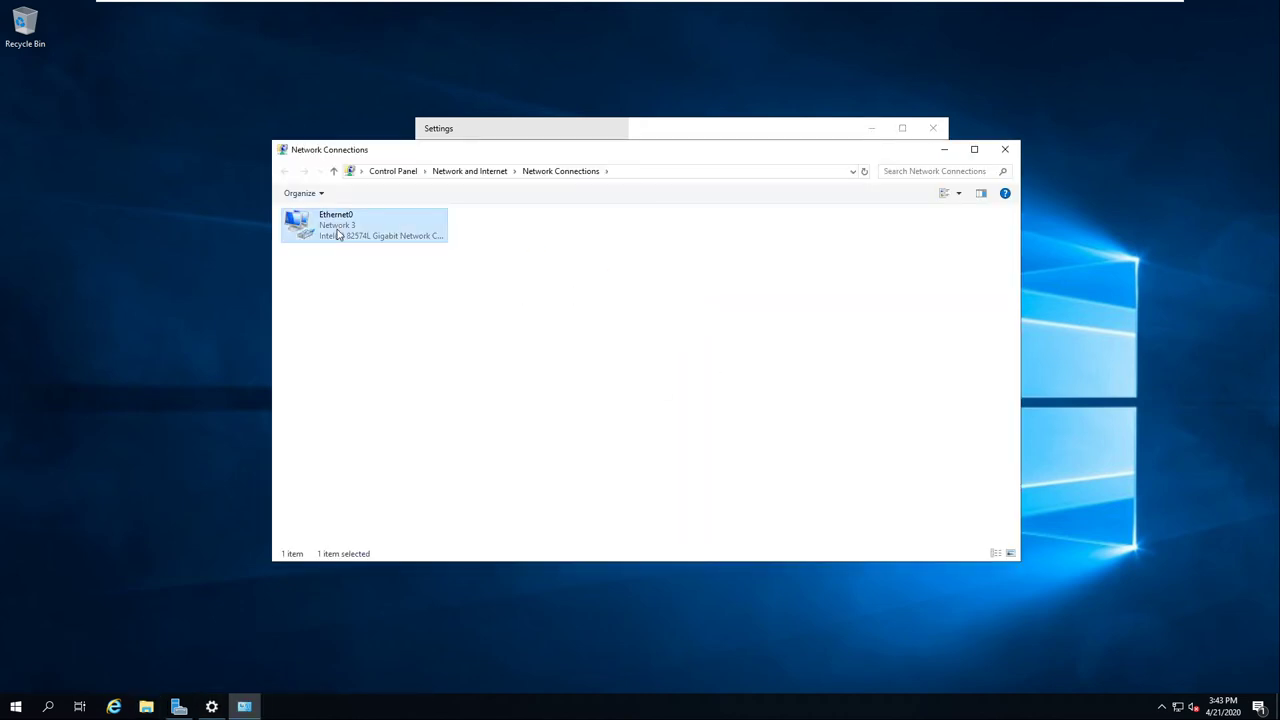
right_click(340, 232)
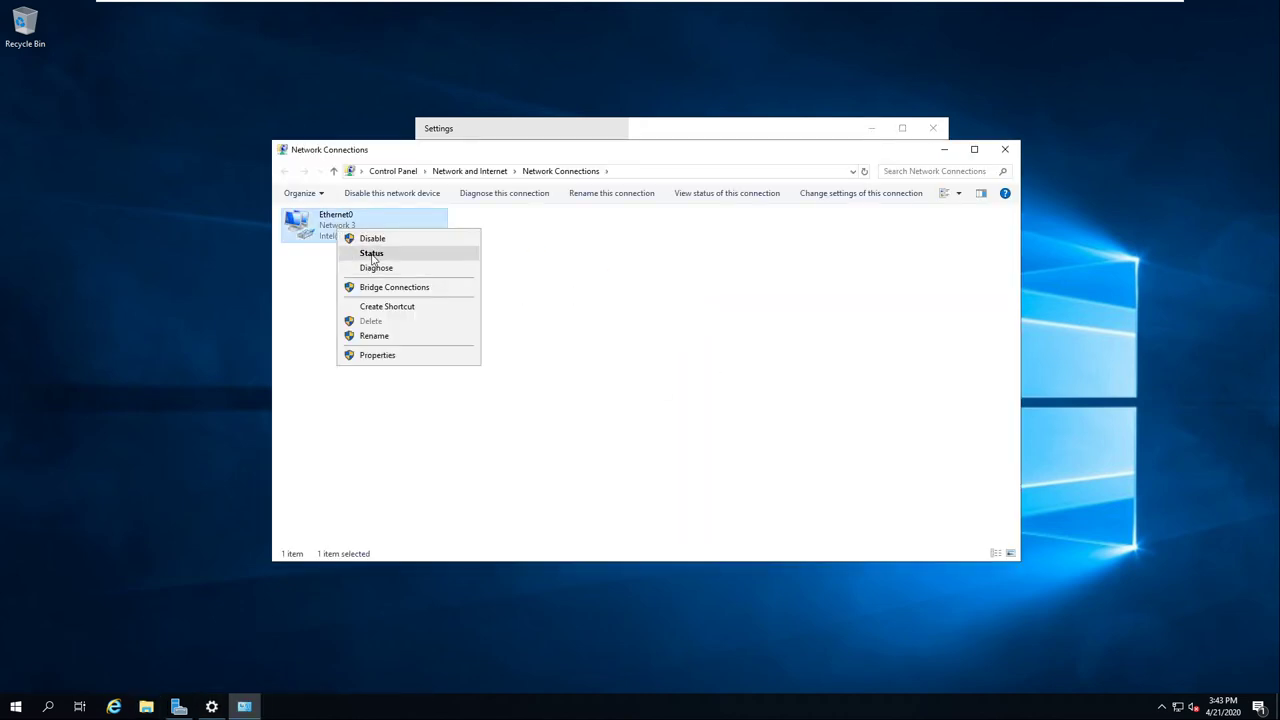
click(375, 254)
click(566, 345)
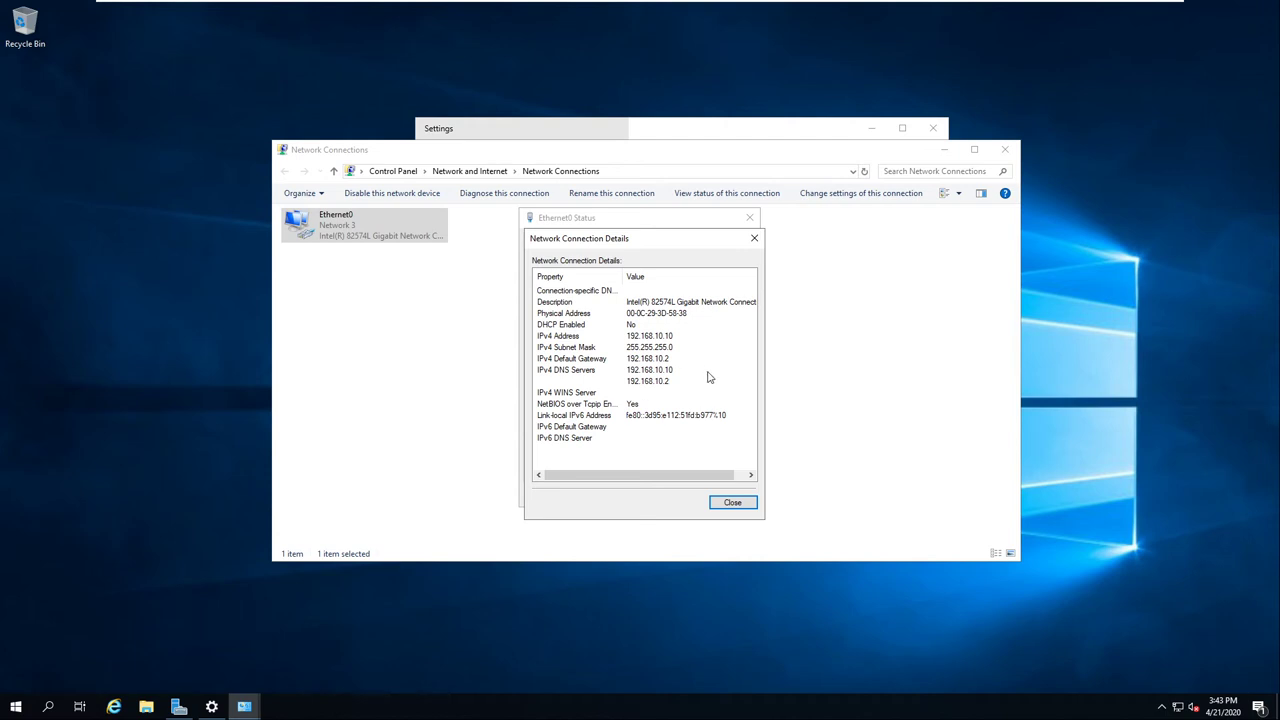
click(747, 247)
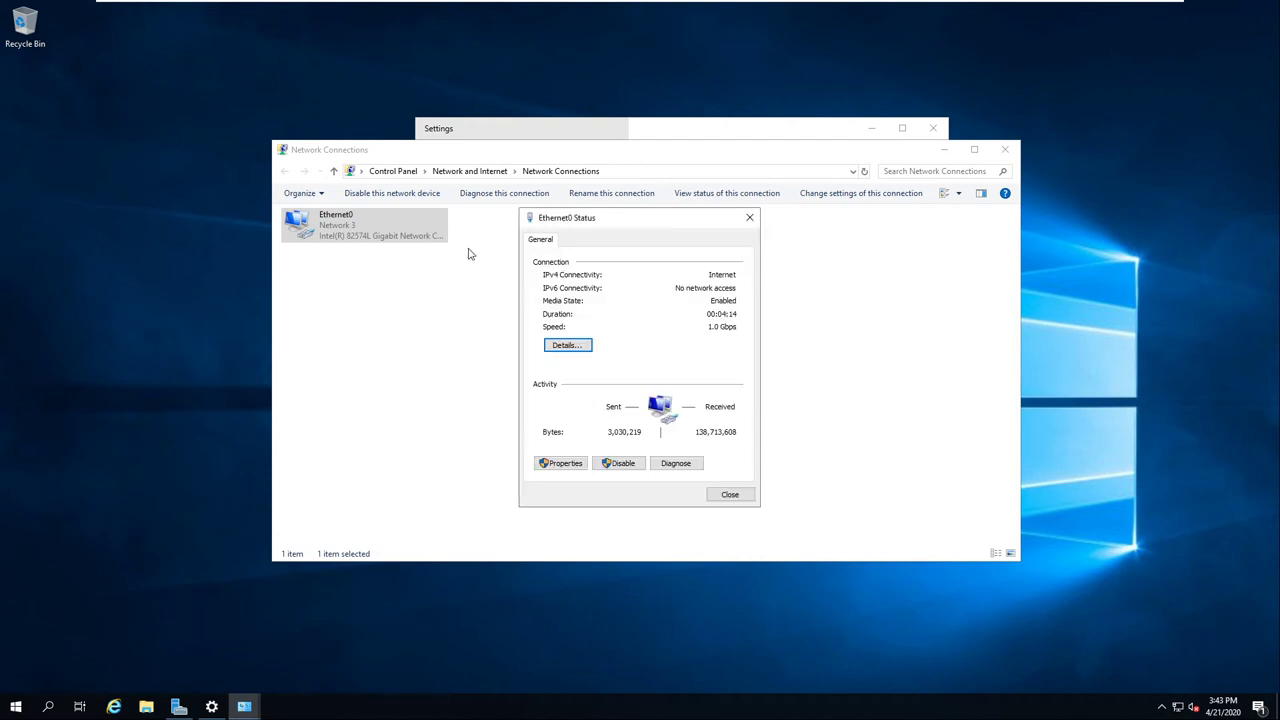
Step: Confirm IPv4 is static 192.168.10.10 with DNS 192.168.10.10 and 192.168.10.2, then close all windows
click(560, 463)
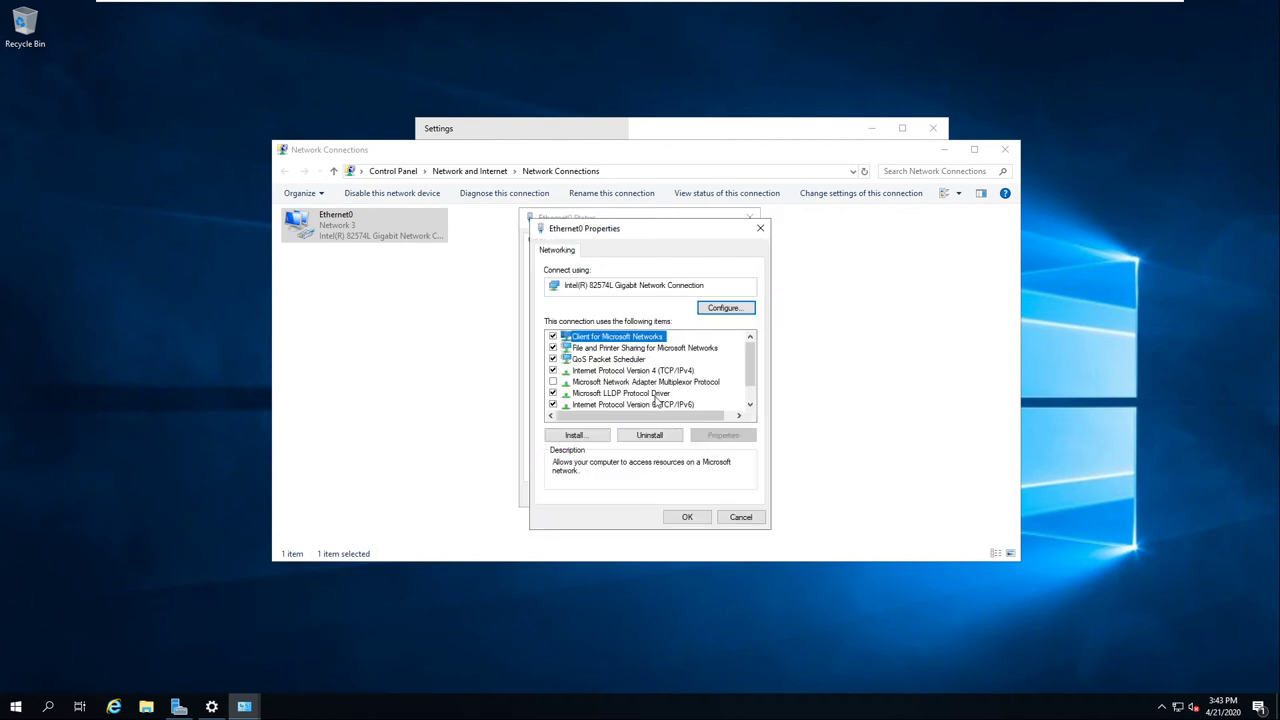
click(657, 372)
click(714, 436)
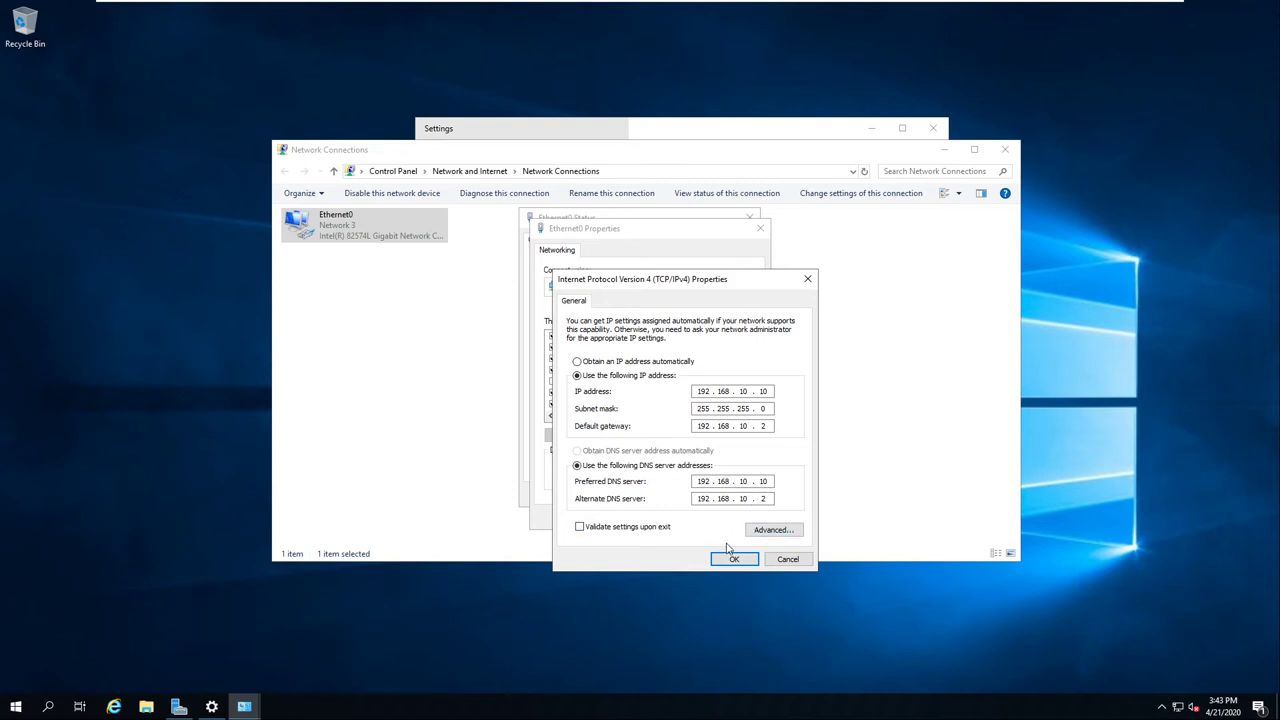
double_click(734, 497)
click(734, 558)
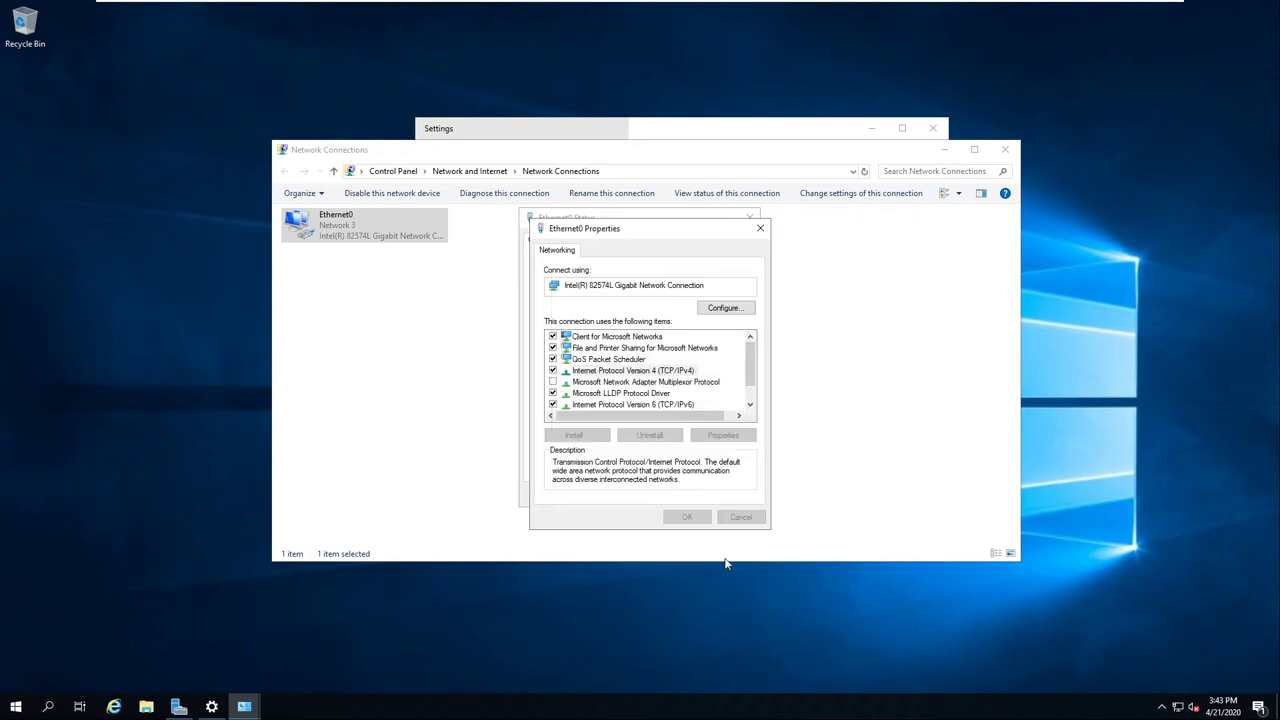
click(759, 226)
click(749, 218)
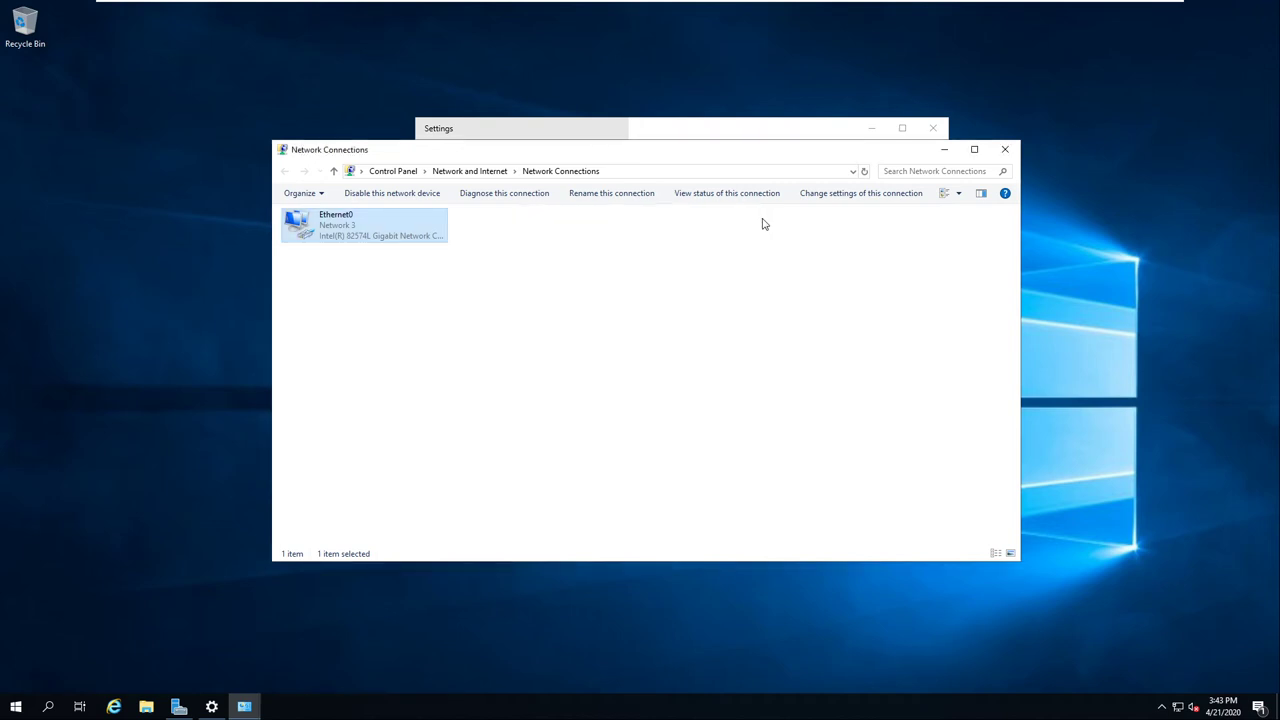
click(1005, 149)
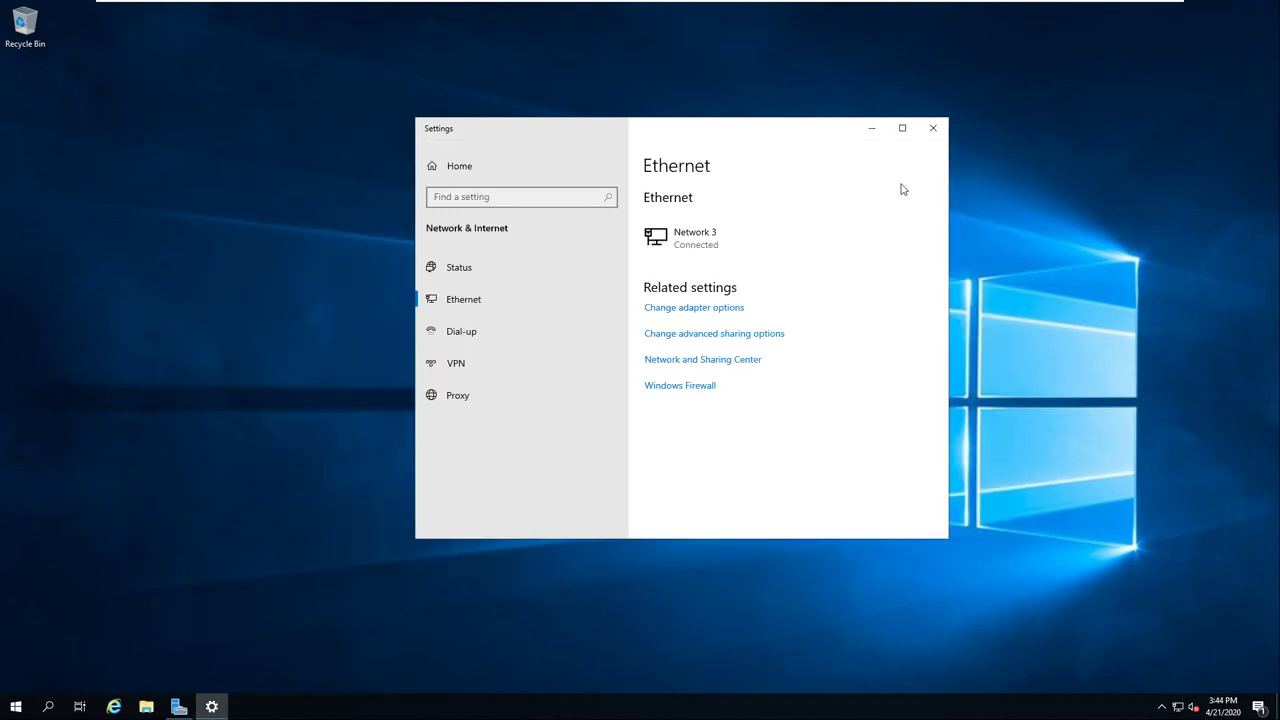
Step: Close the Settings window and return to Server Manager's Local Server page
click(937, 133)
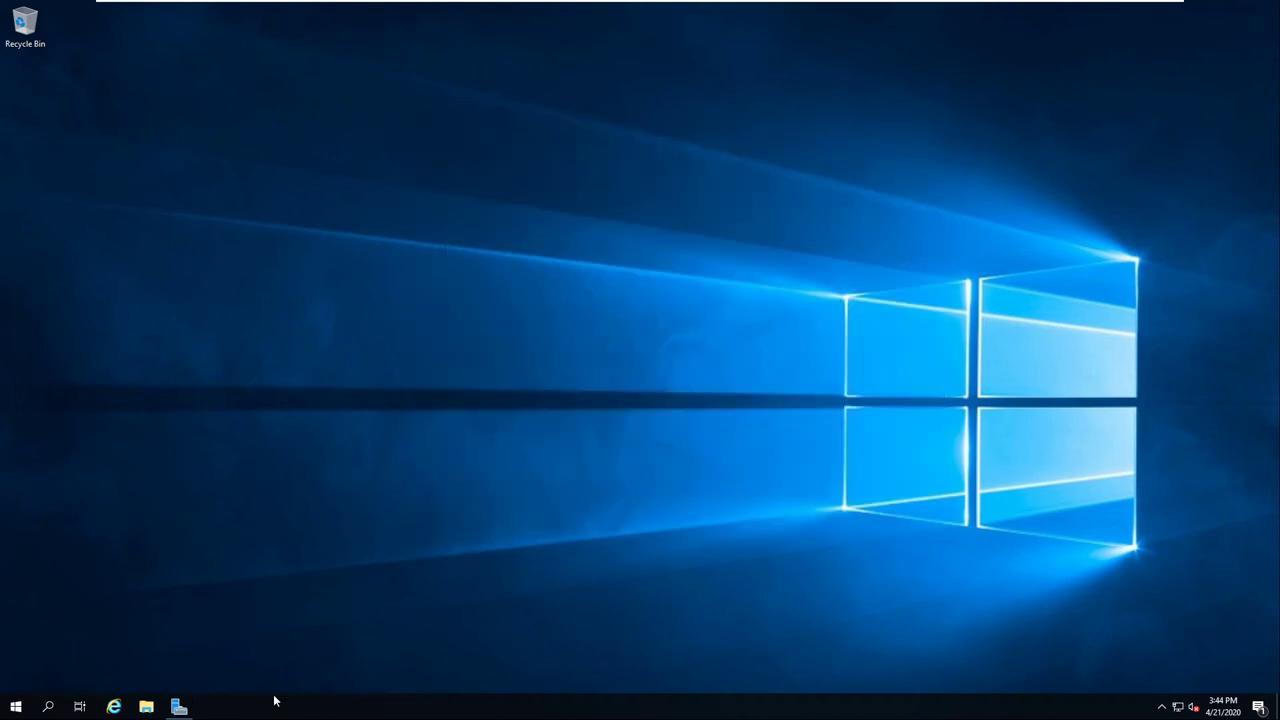
click(181, 707)
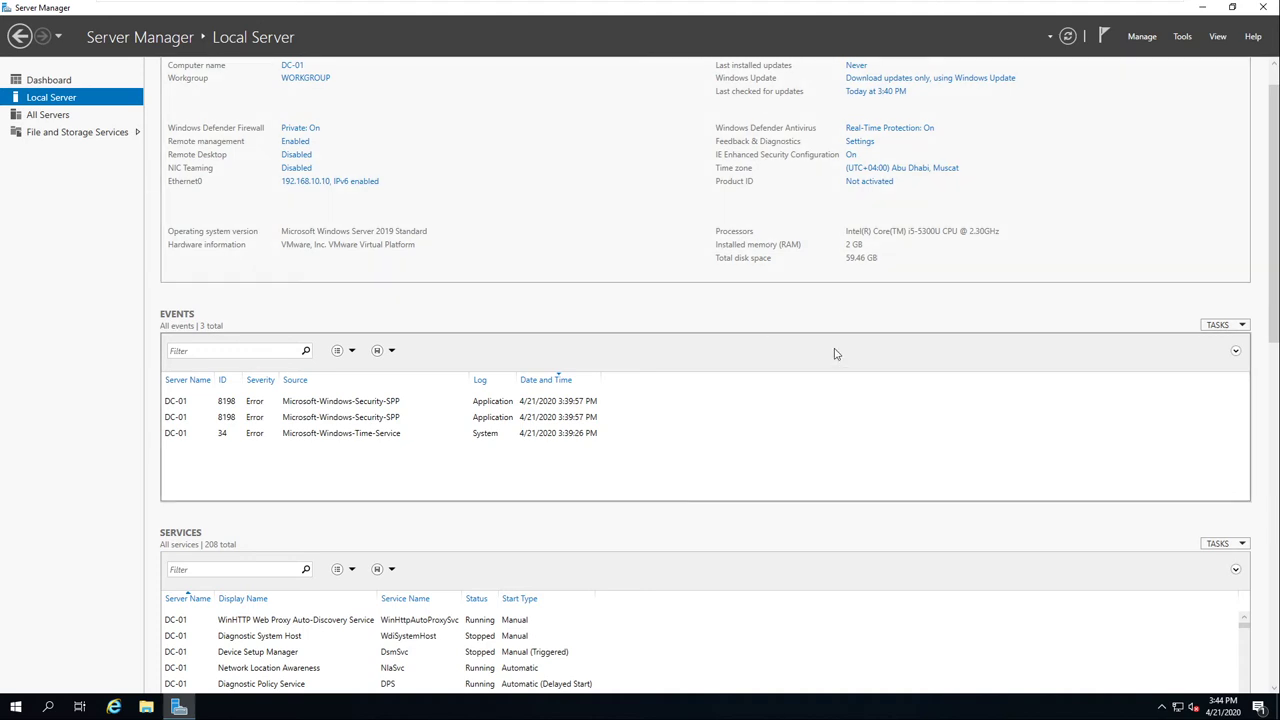
scroll(834, 354, up, 2)
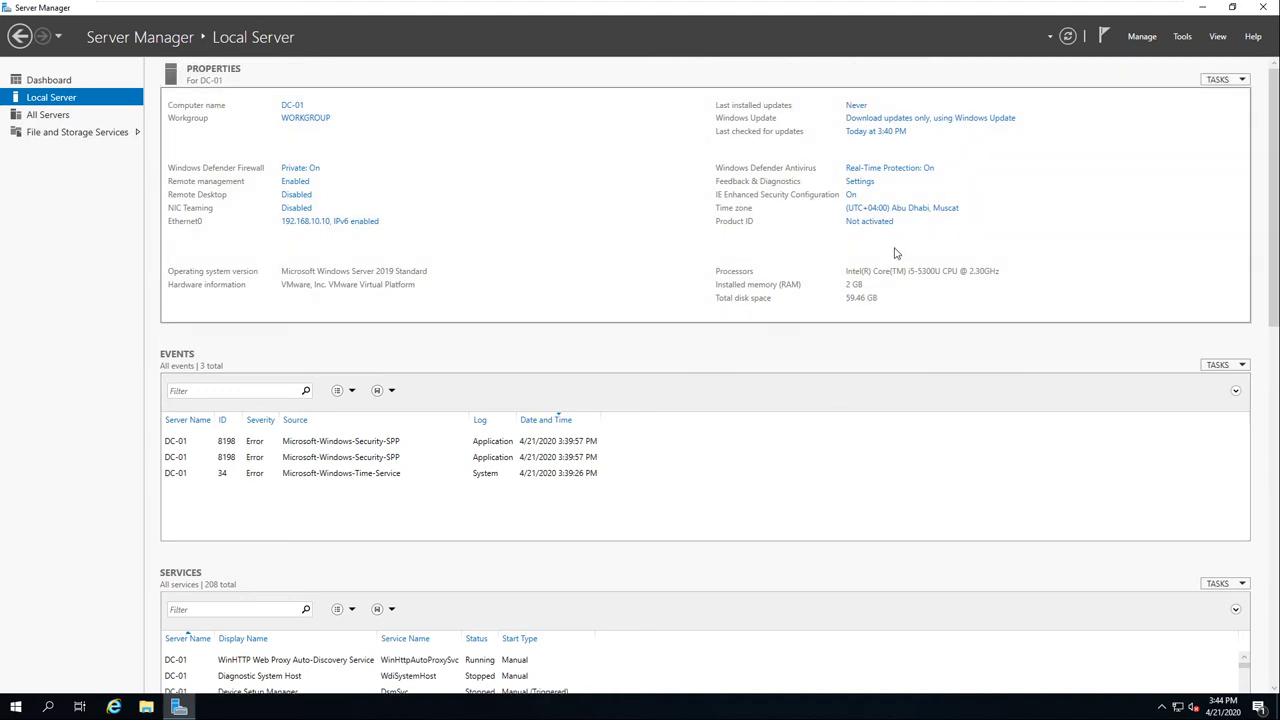
Step: In Date and Time, open the time zone list to pick (UTC+04:00) Abu Dhabi, Muscat
click(916, 215)
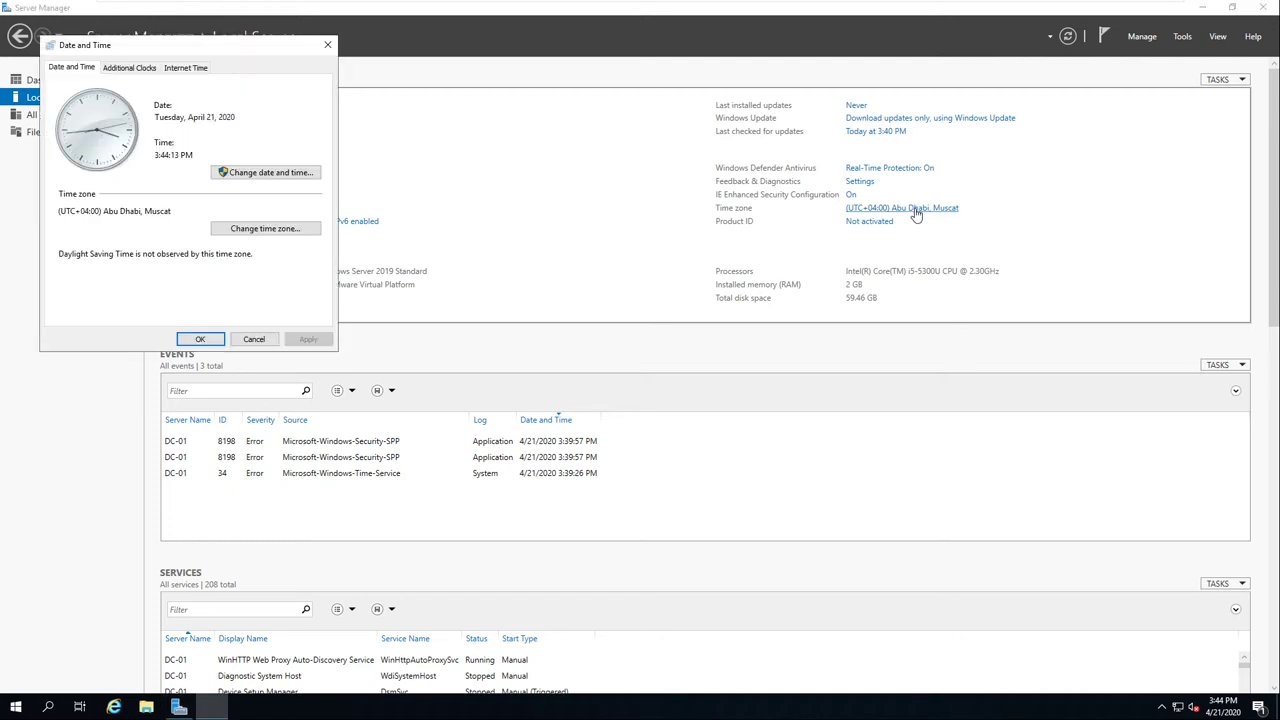
drag(197, 44, 448, 102)
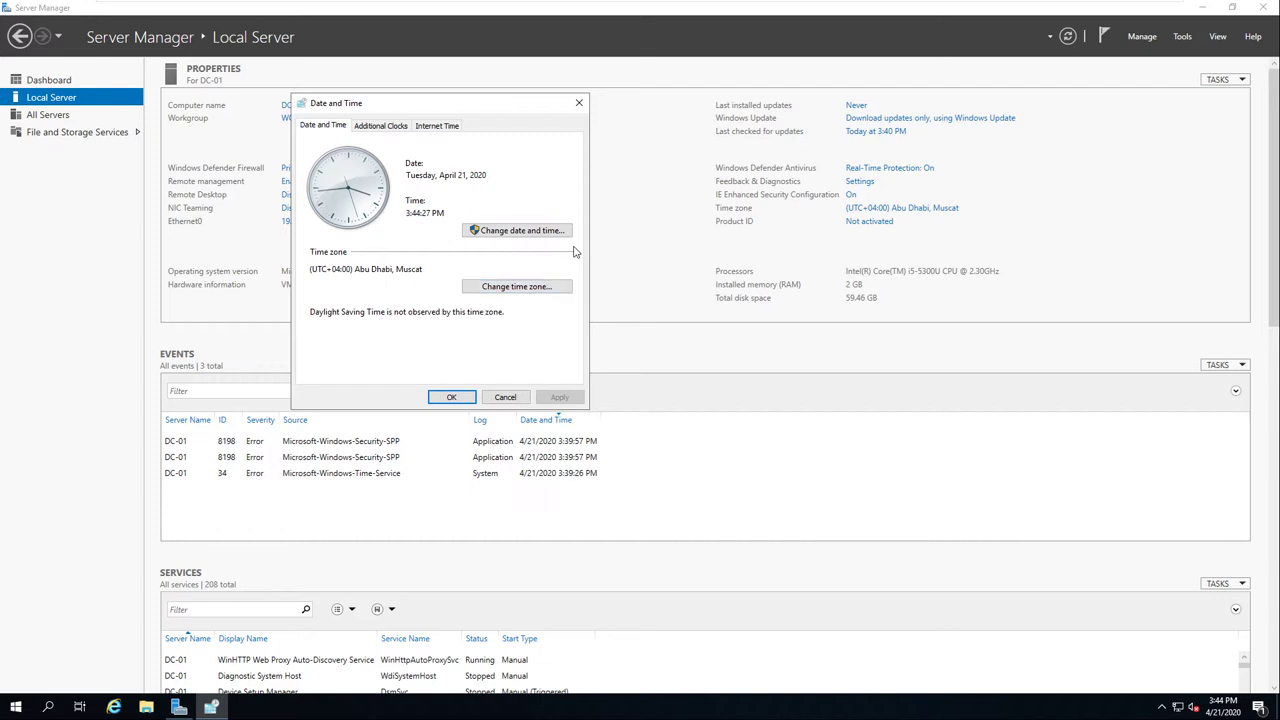
click(523, 291)
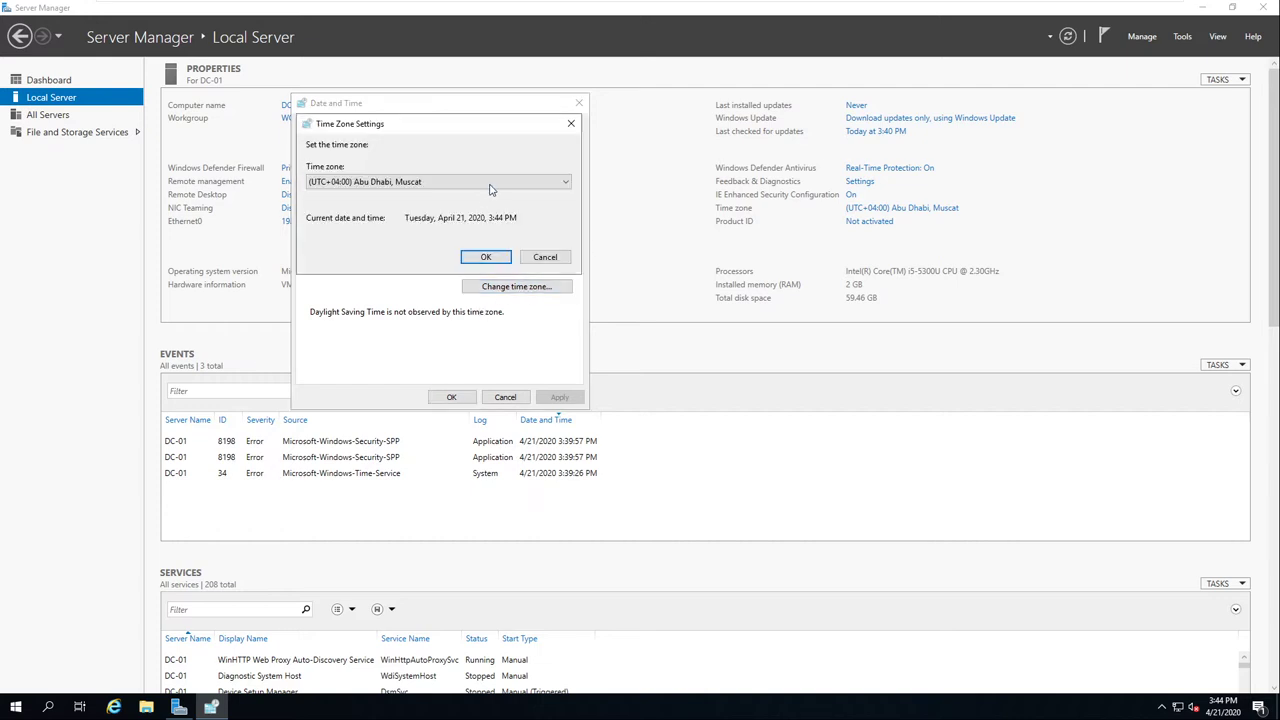
click(489, 185)
scroll(528, 390, down, 6)
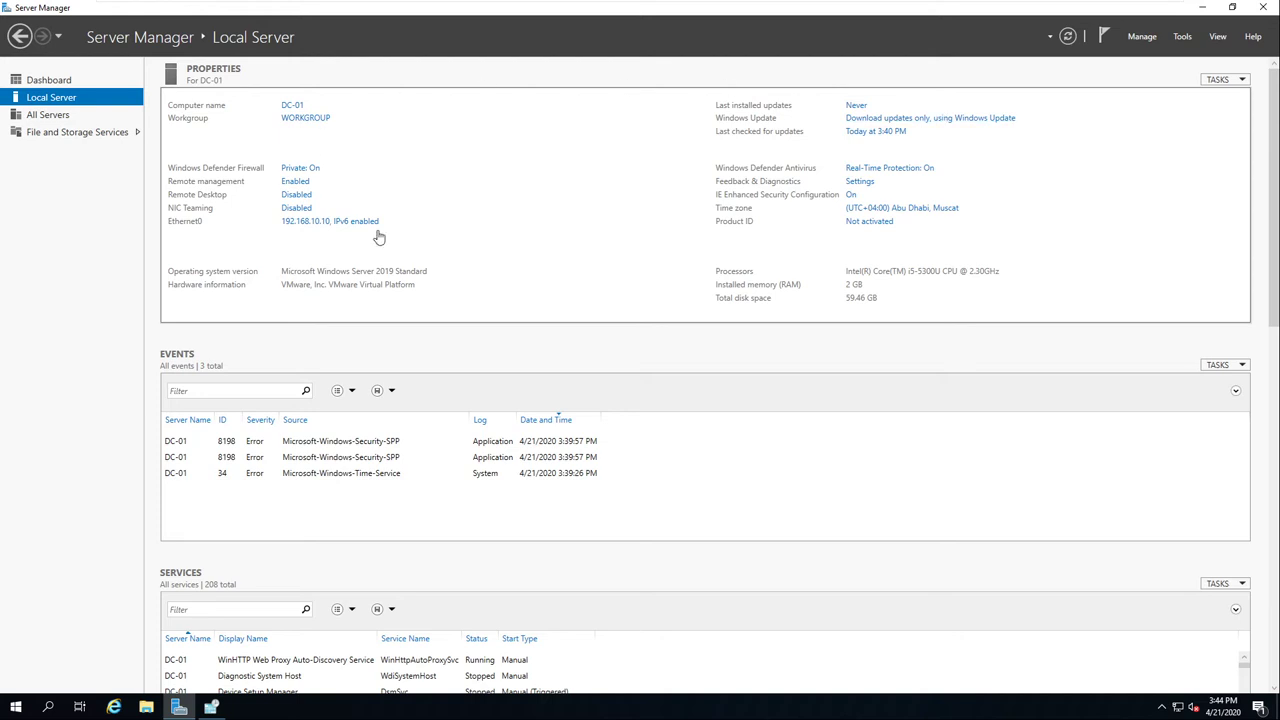
click(289, 108)
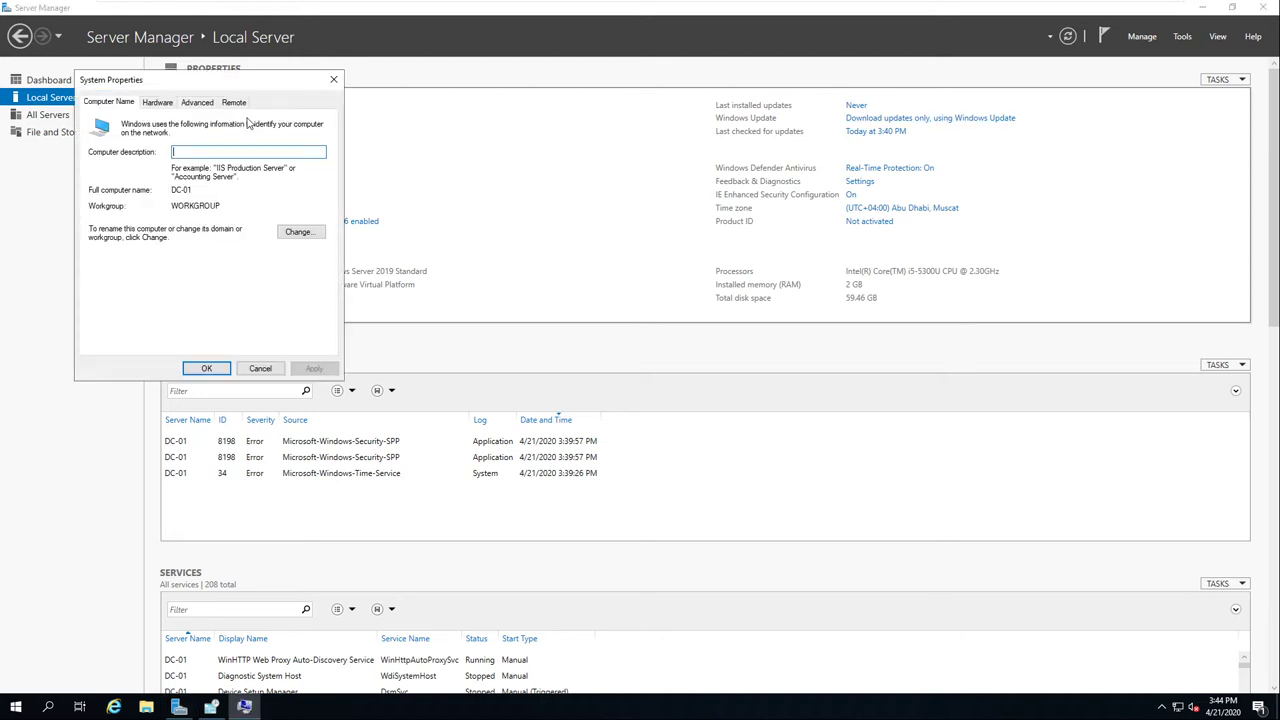
click(299, 232)
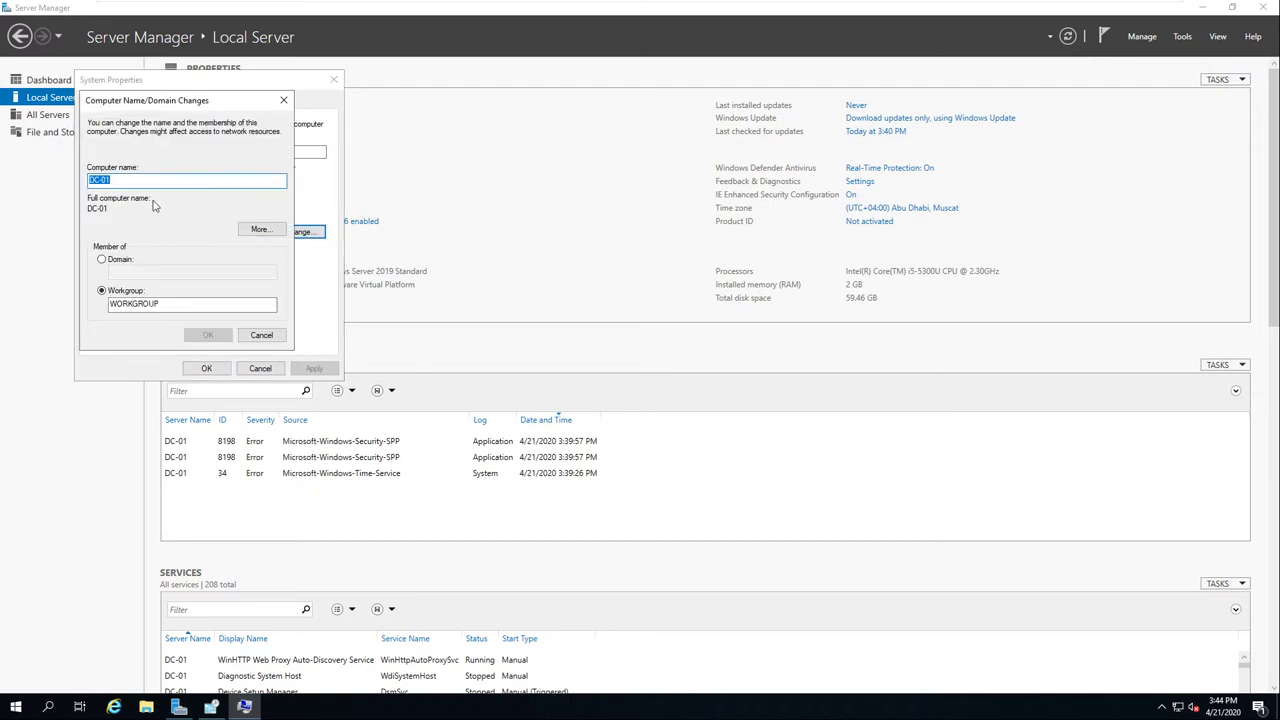
click(112, 181)
click(262, 335)
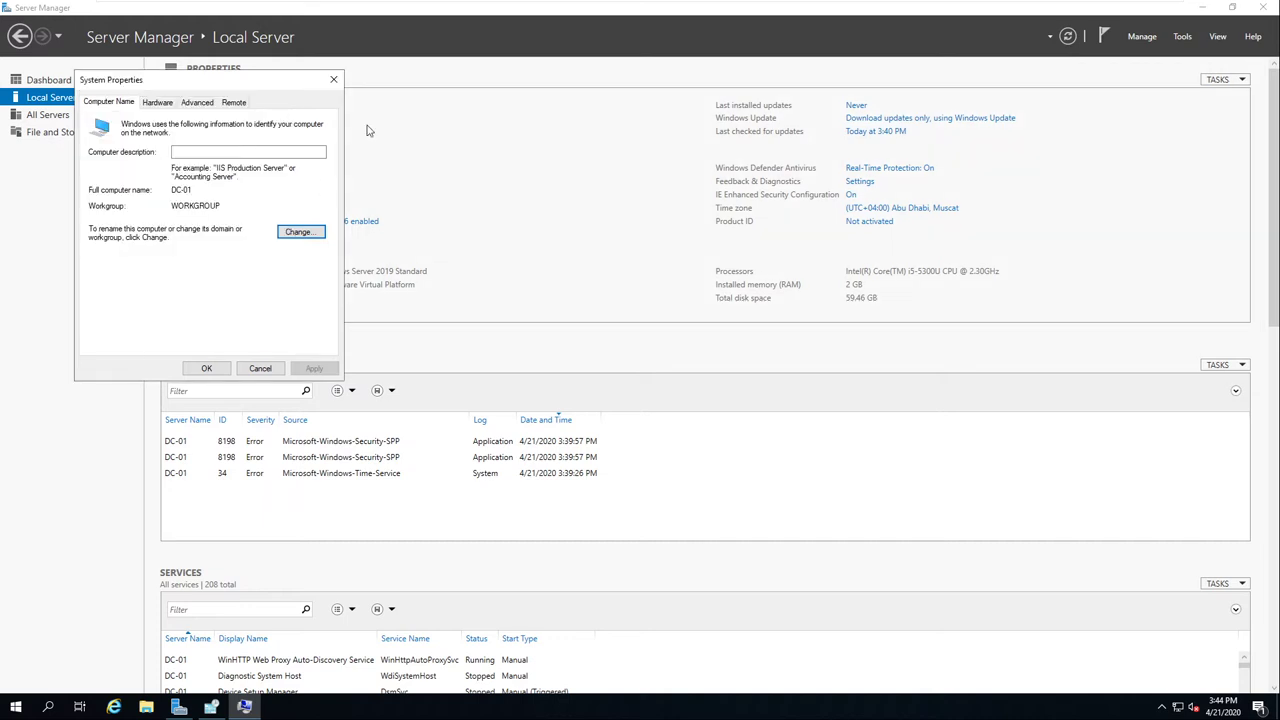
click(334, 79)
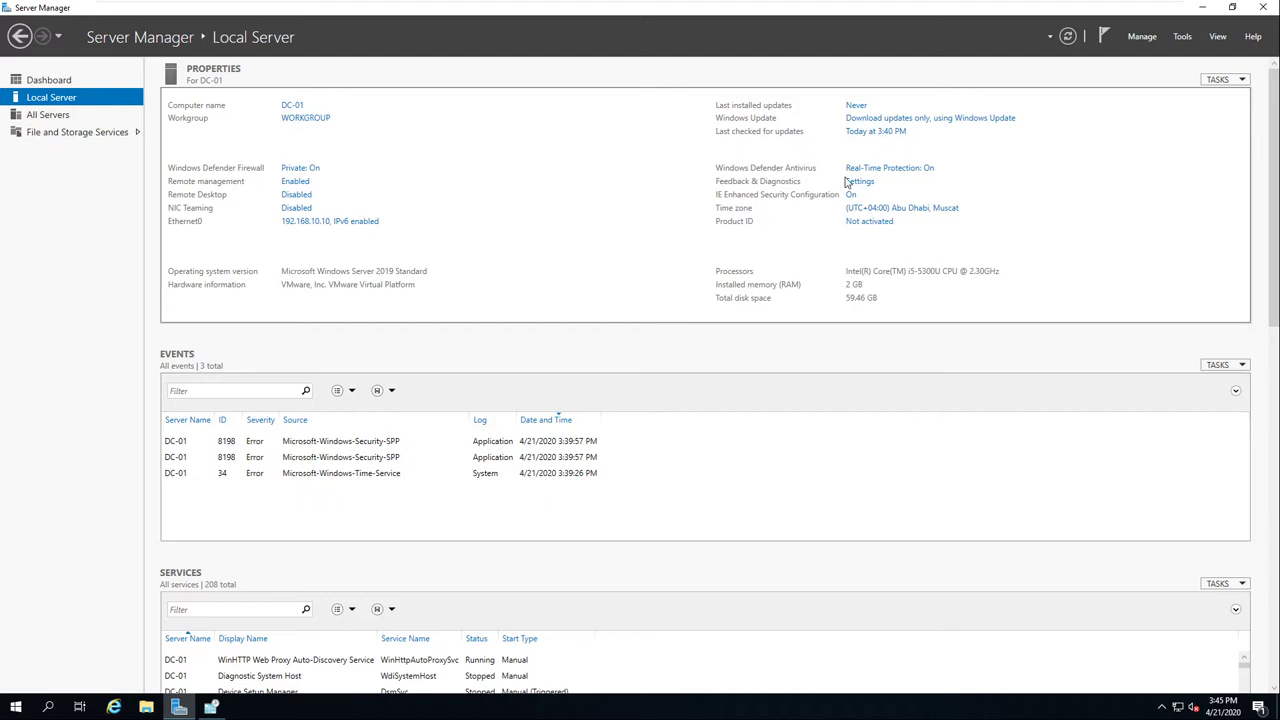
scroll(770, 385, down, 1)
scroll(552, 295, up, 1)
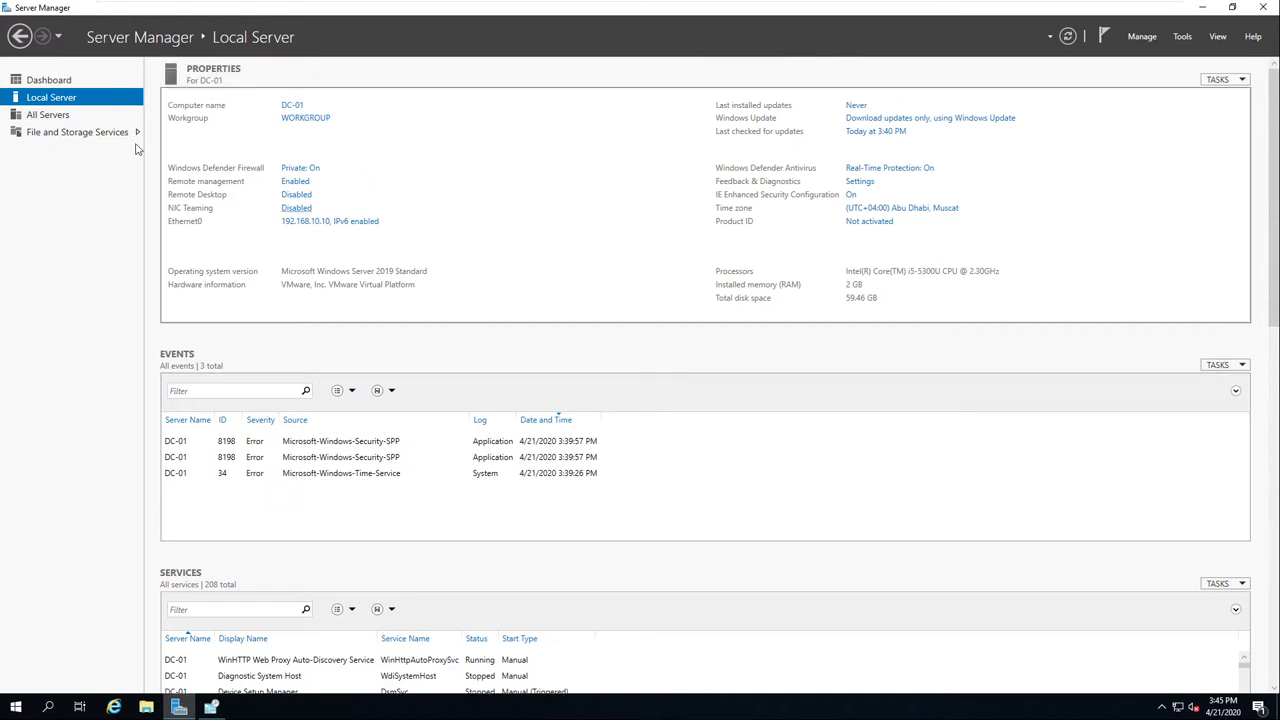
Step: Switch from All Servers to the Dashboard, briefly open and close Add Roles and Features, then show the Manage menu
click(50, 116)
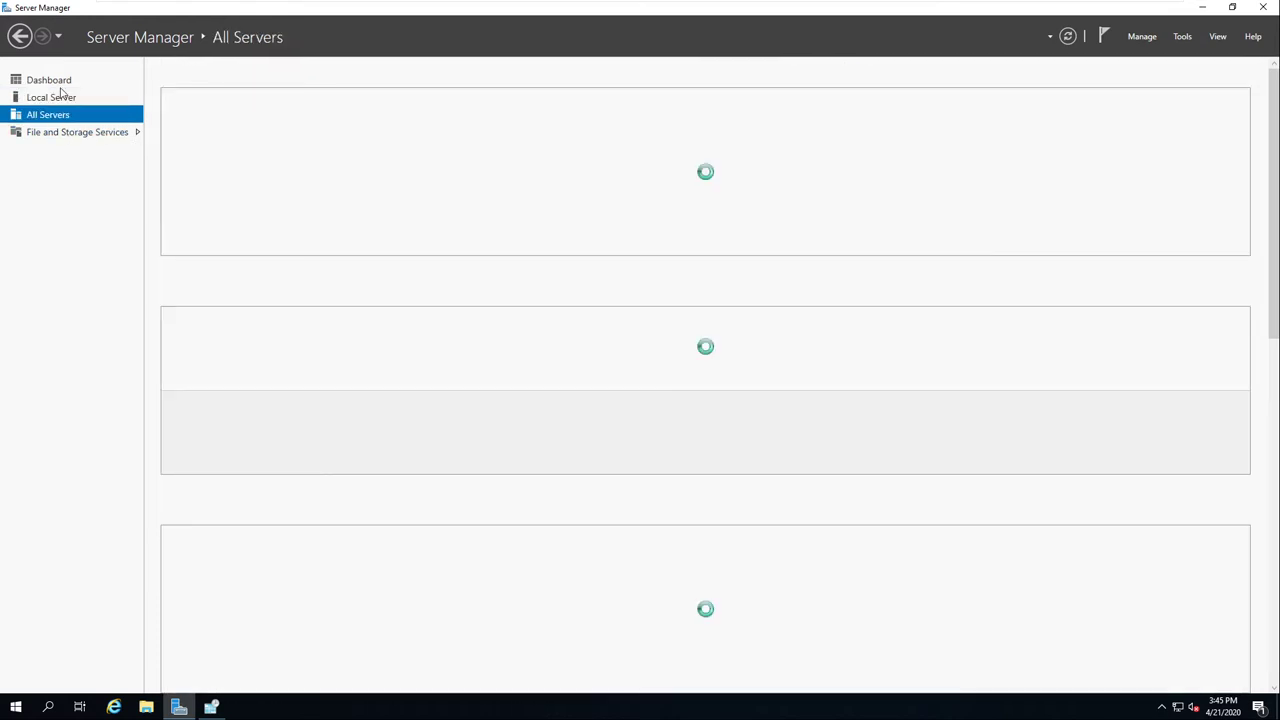
click(55, 82)
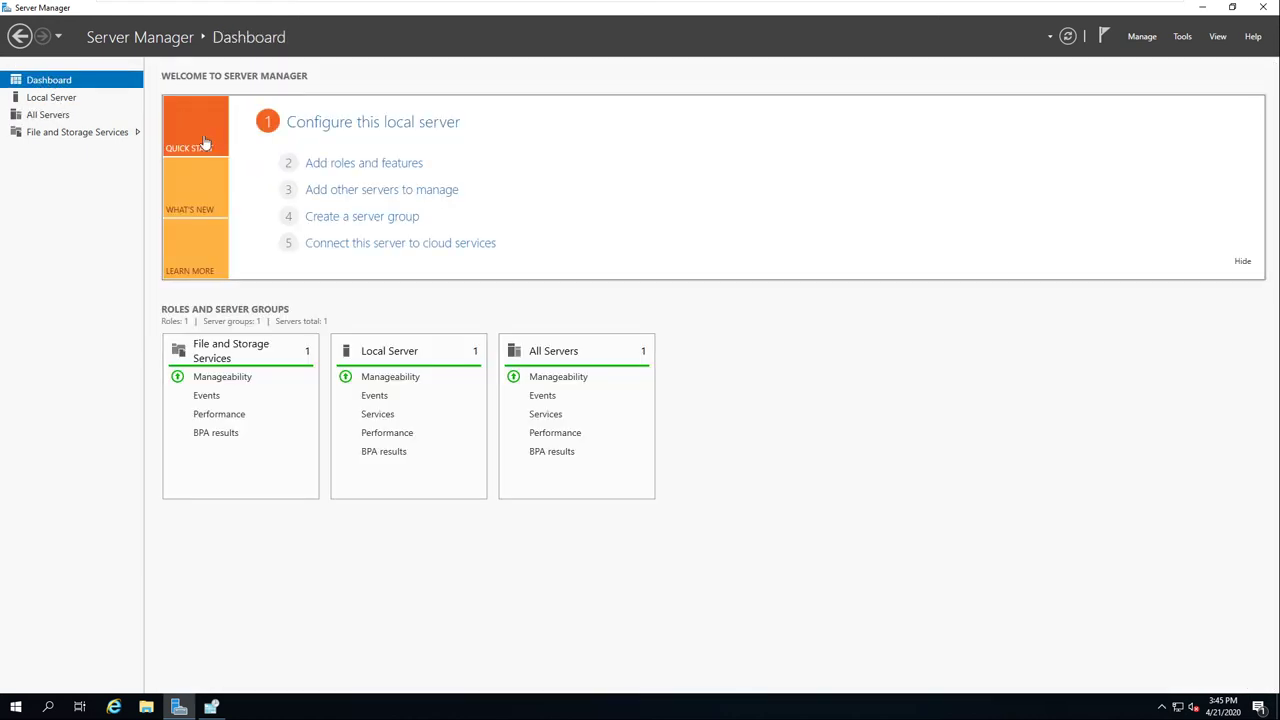
click(391, 166)
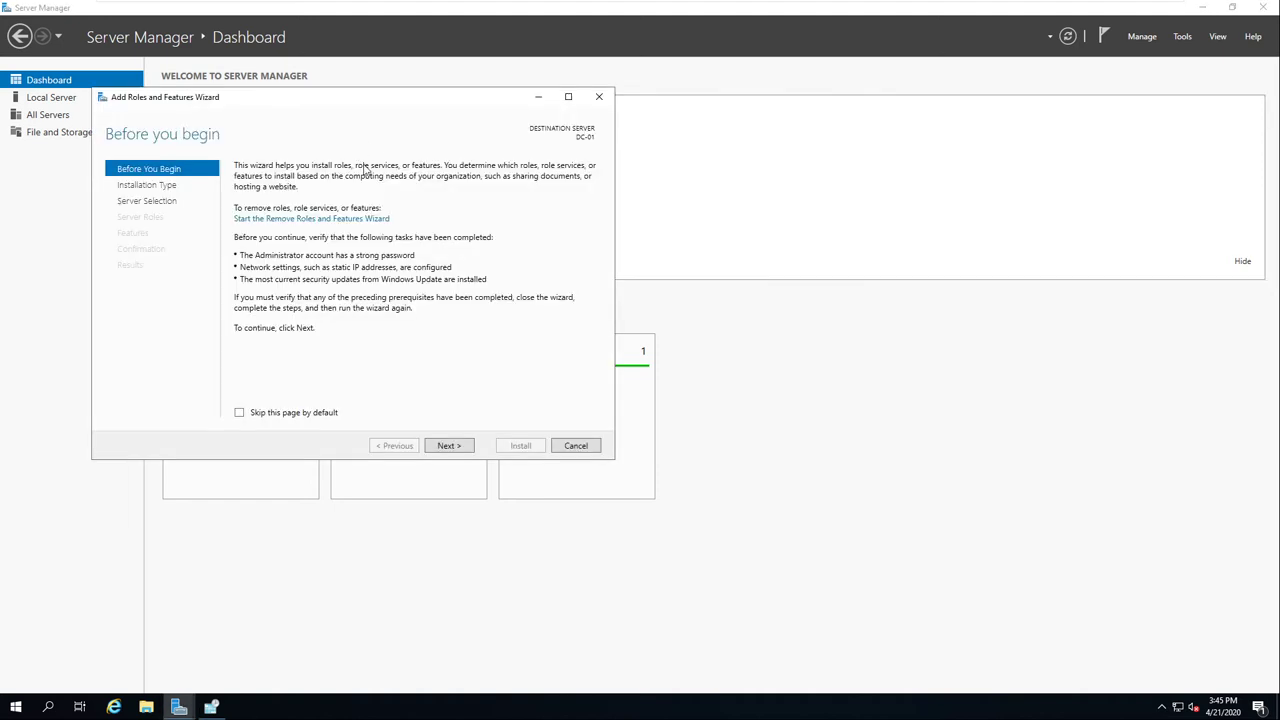
click(598, 97)
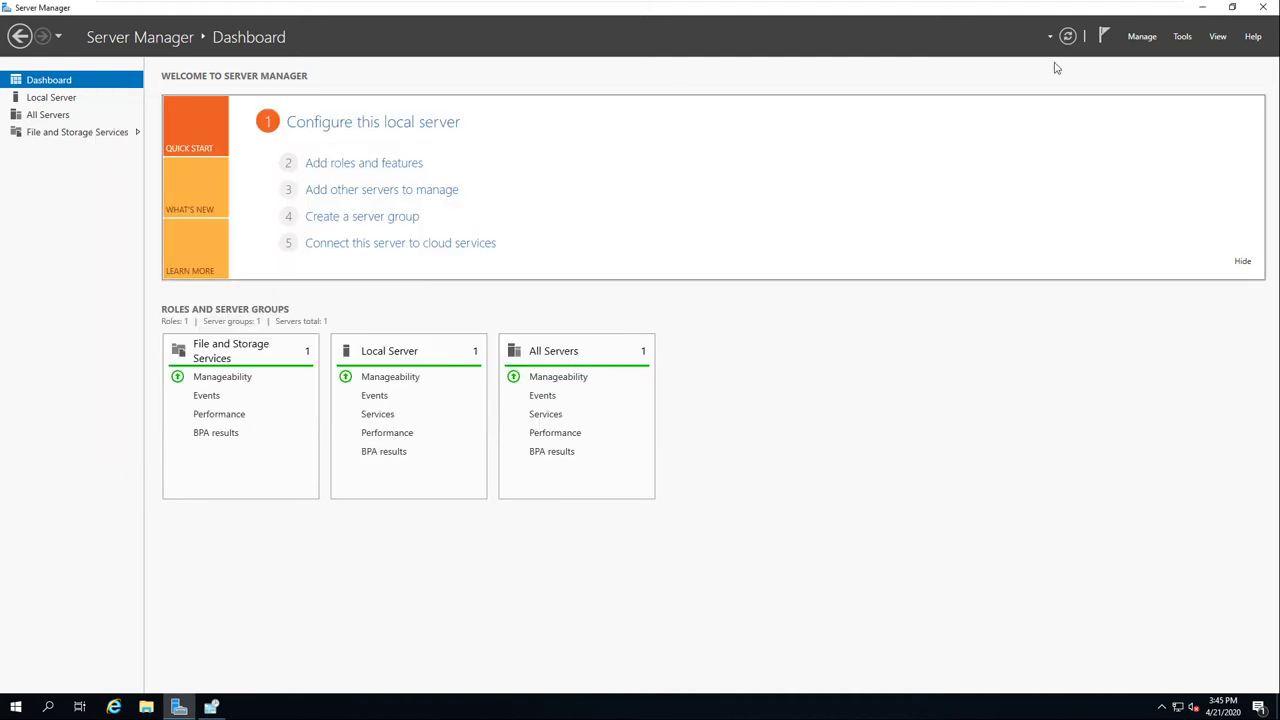
click(1145, 38)
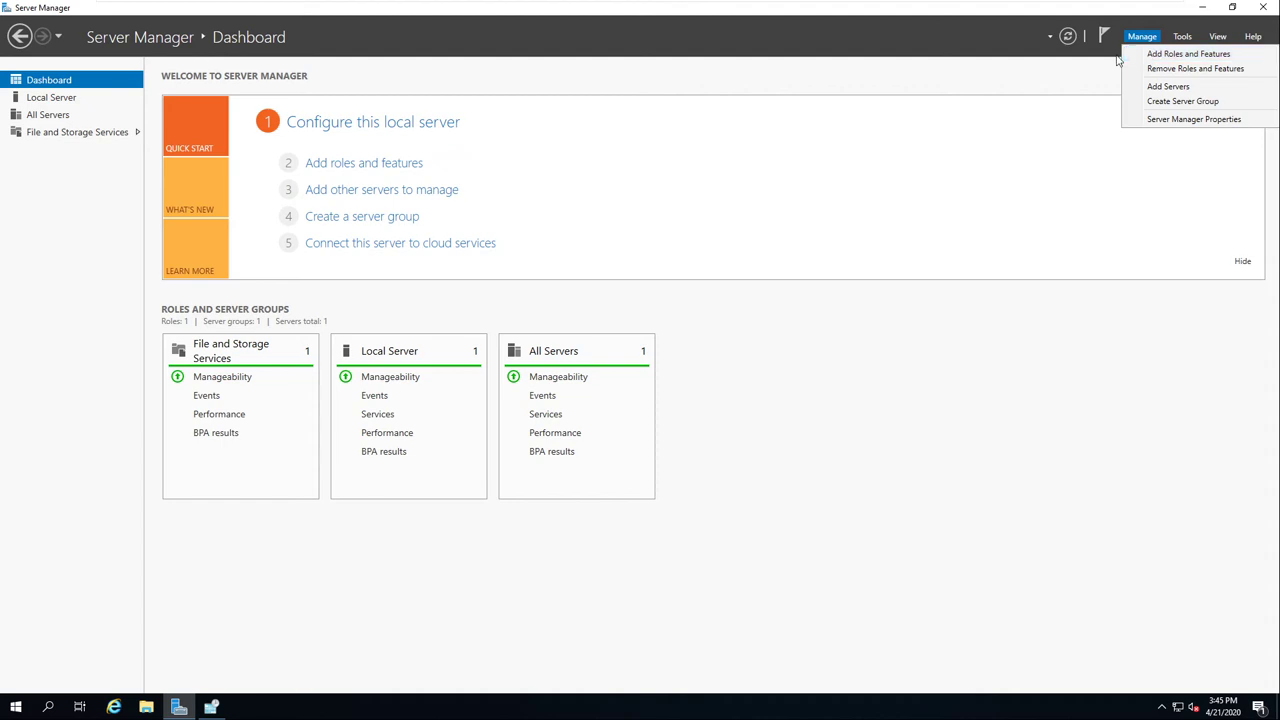
Step: Launch Add Roles and Features and advance with Role-based installation on DC-01 to Select server roles
click(1152, 55)
drag(429, 117, 655, 66)
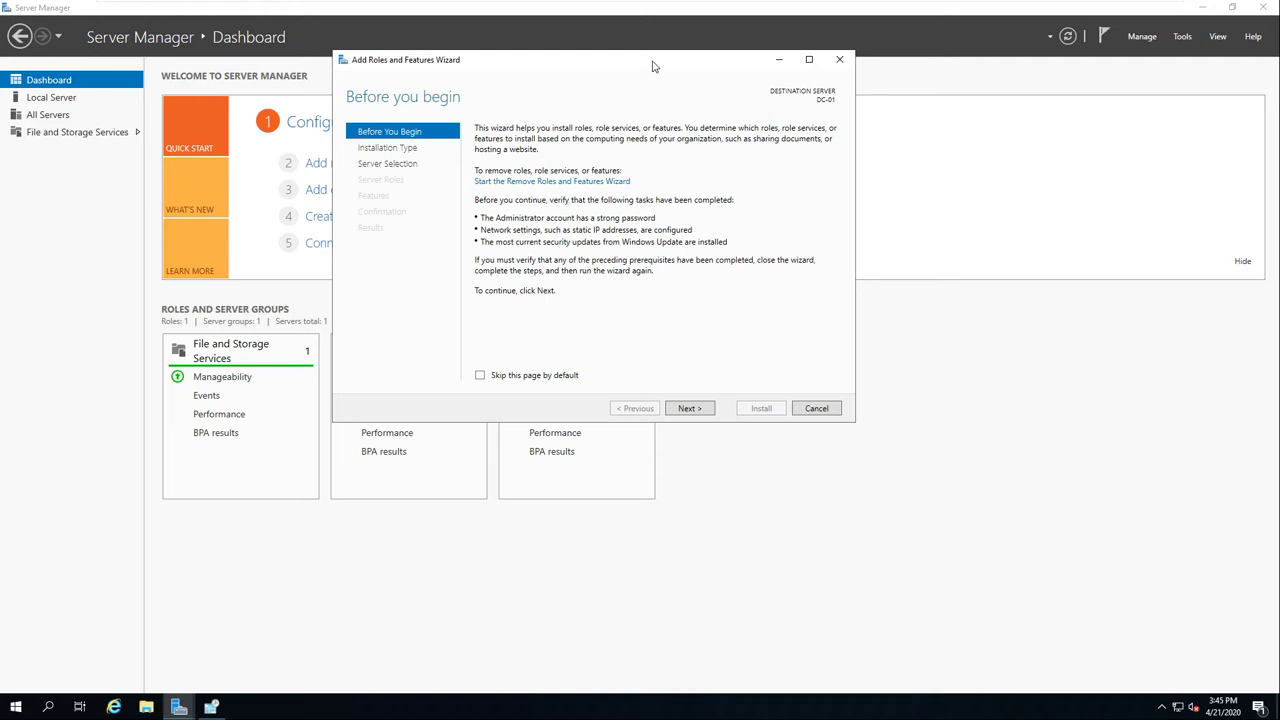
click(690, 408)
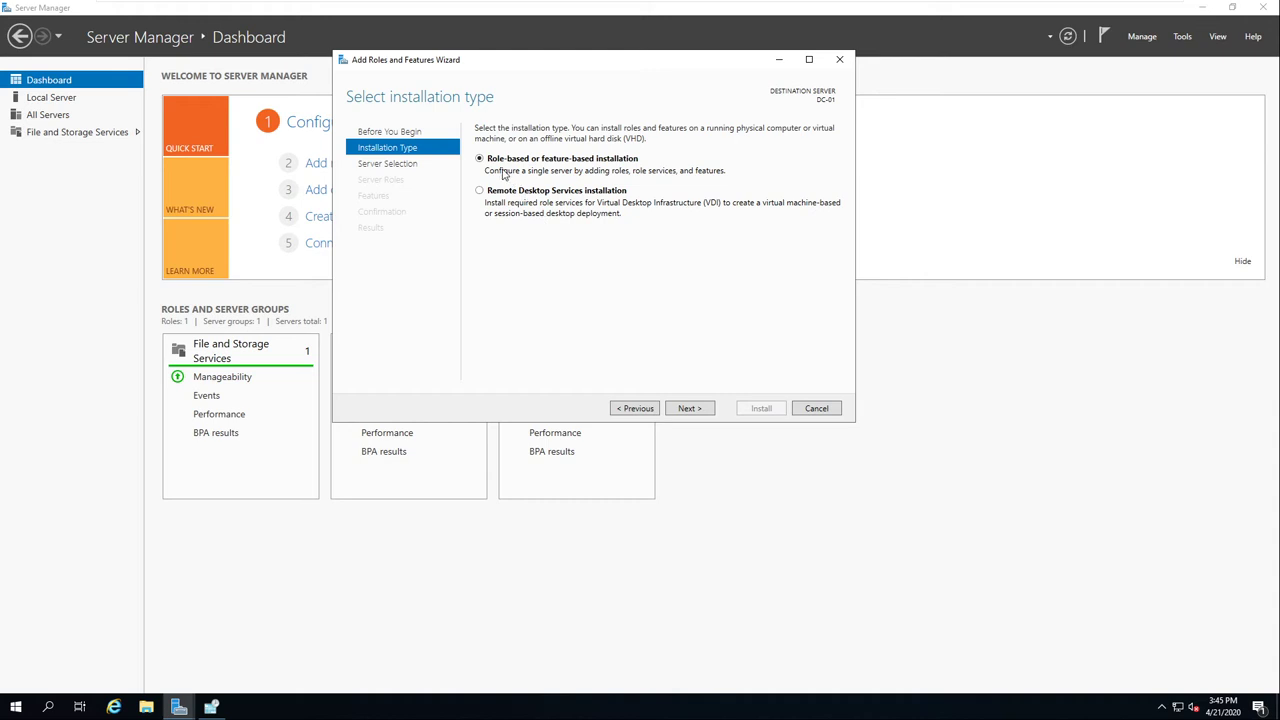
click(690, 408)
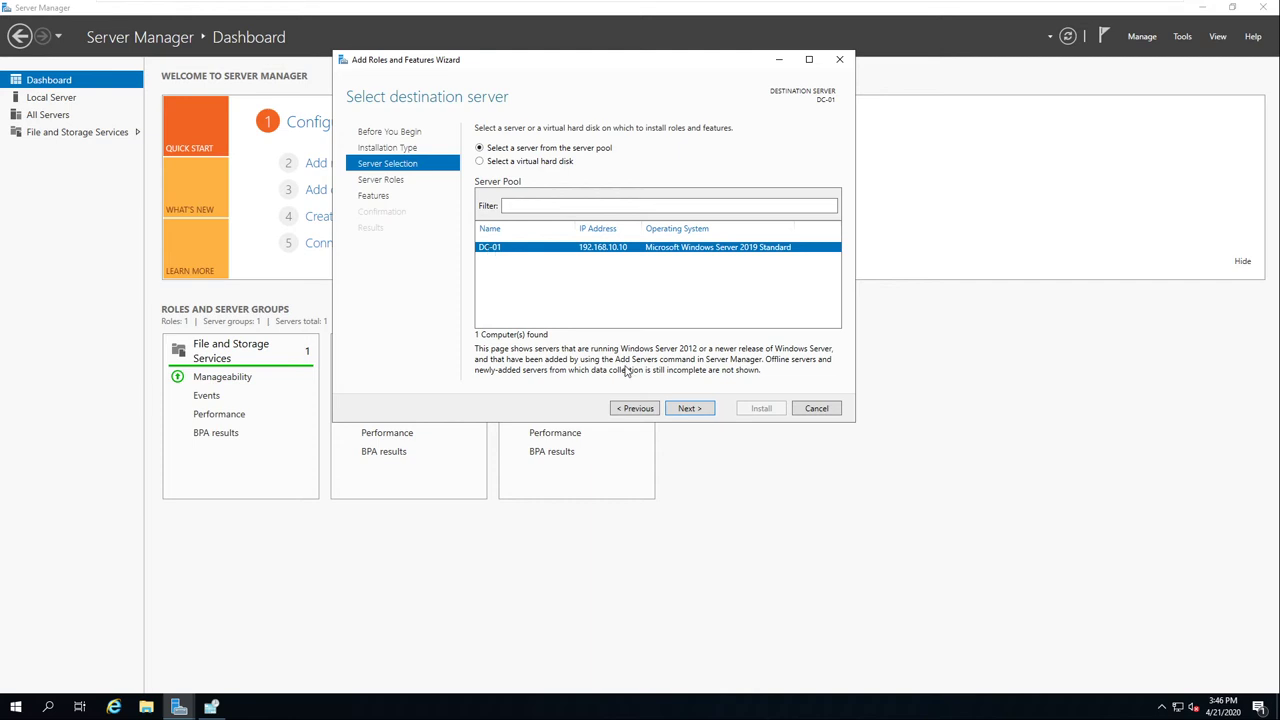
click(688, 408)
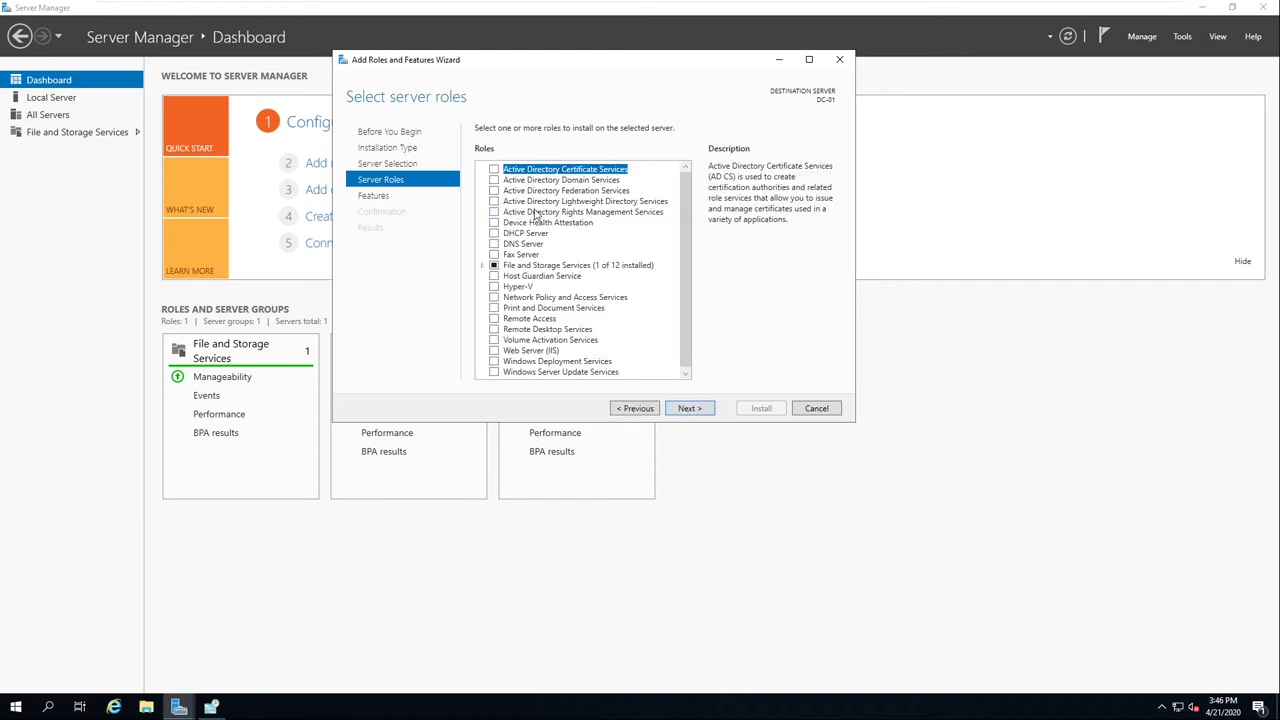
Step: Tick Active Directory Domain Services, accept its required management features, and continue to Features
click(494, 181)
click(494, 181)
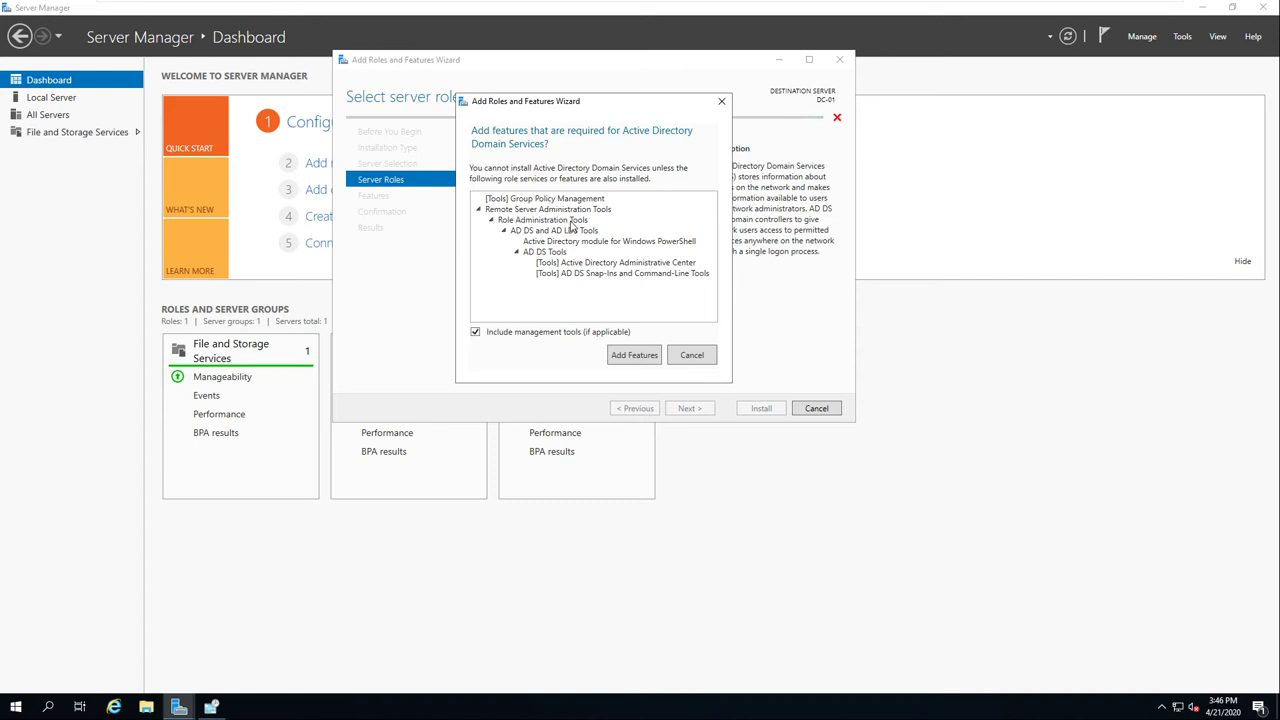
drag(599, 106, 754, 149)
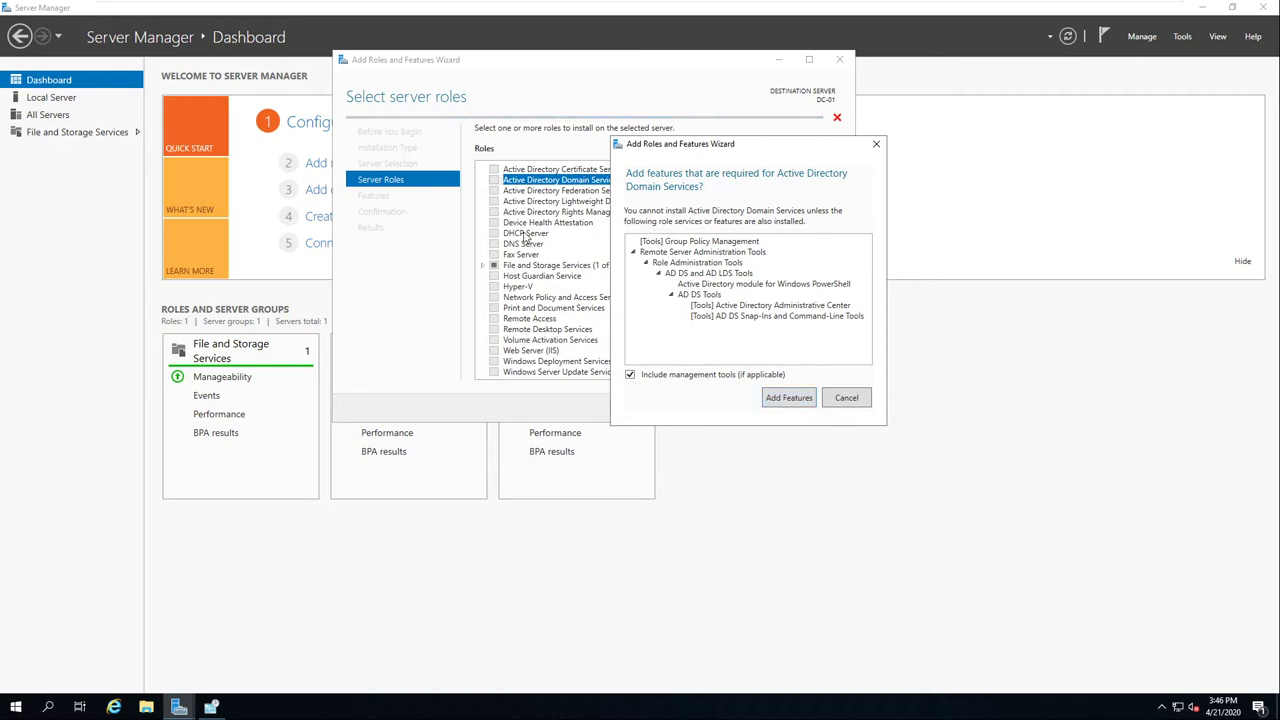
click(789, 398)
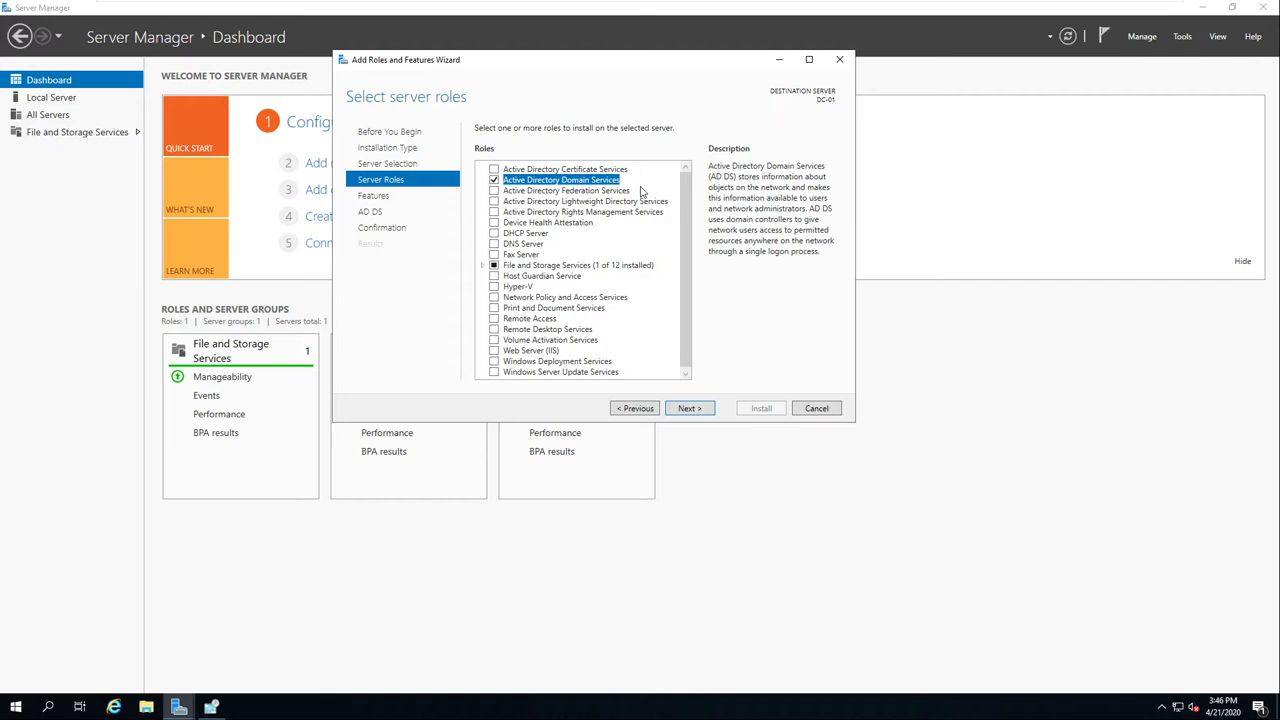
click(690, 408)
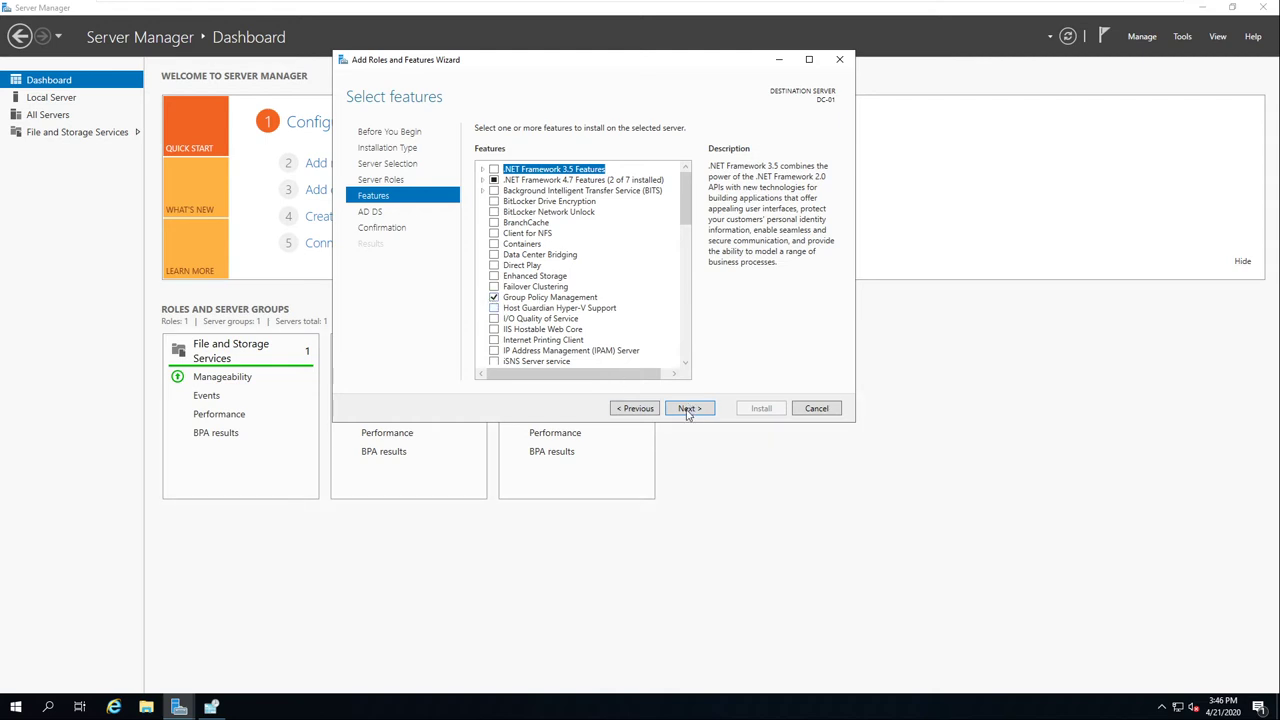
Step: Skip past features and AD DS notes, keep automatic restart off, and start the installation
click(688, 408)
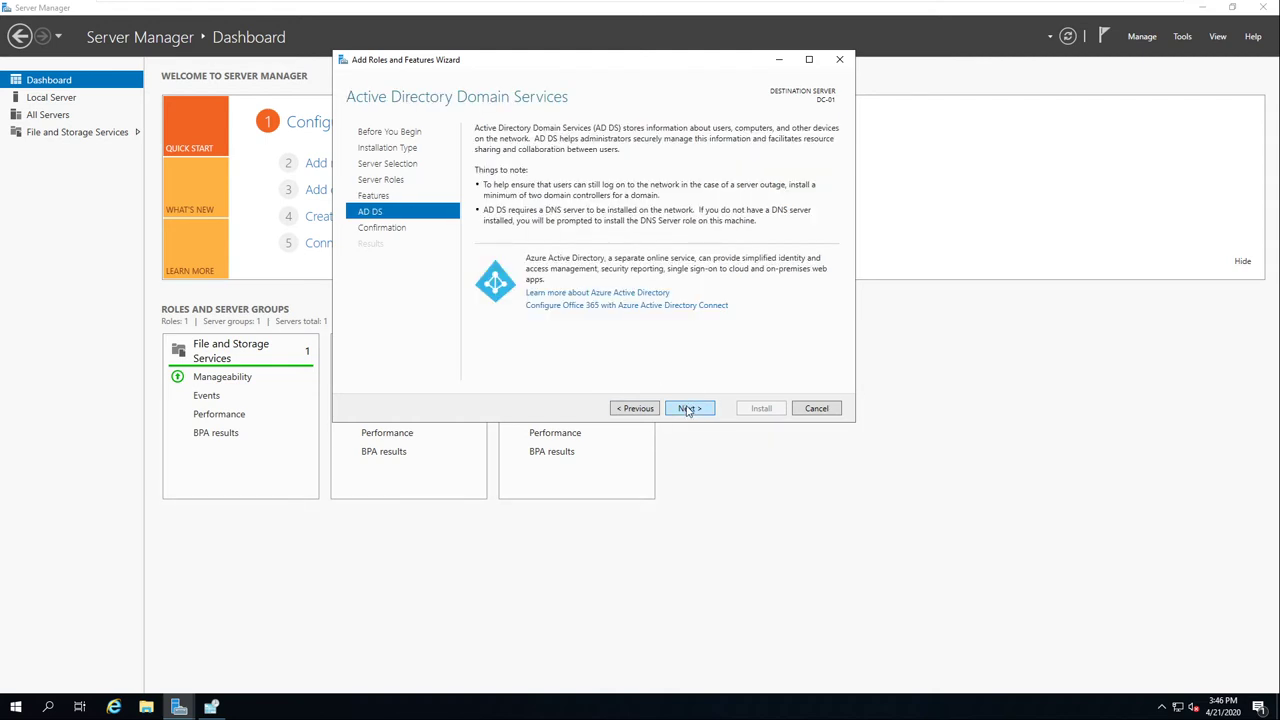
click(688, 408)
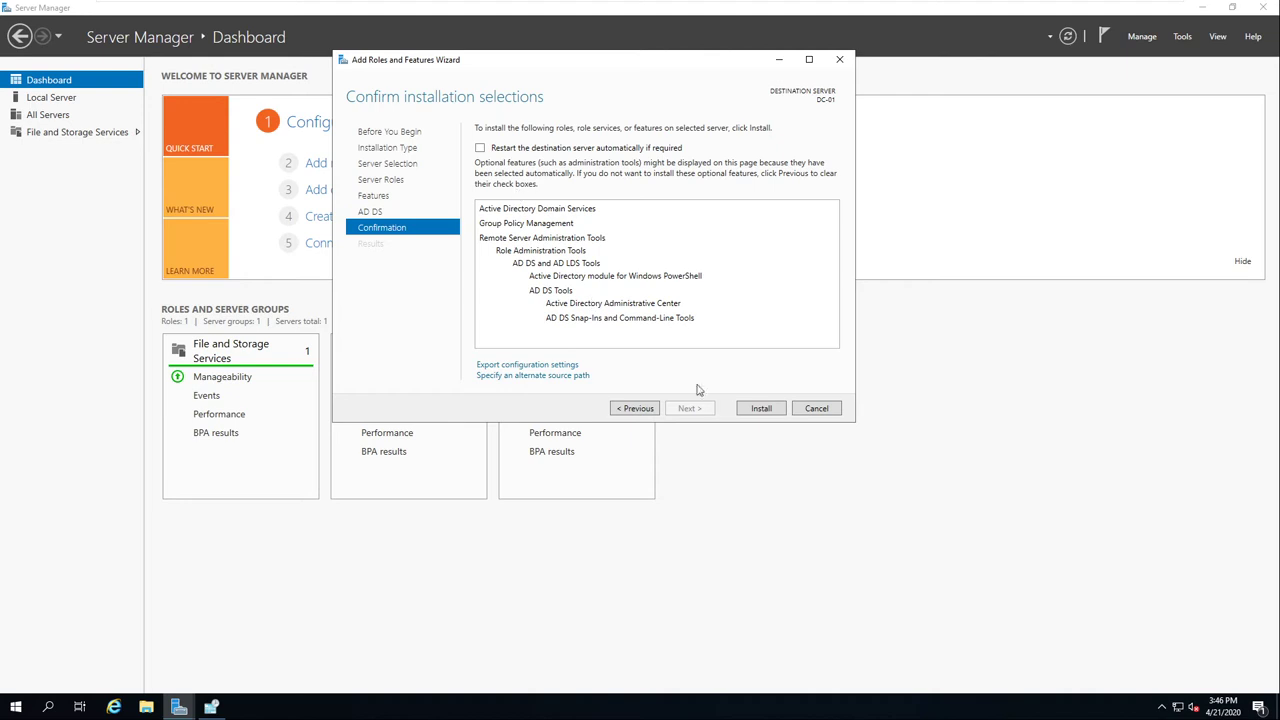
click(480, 148)
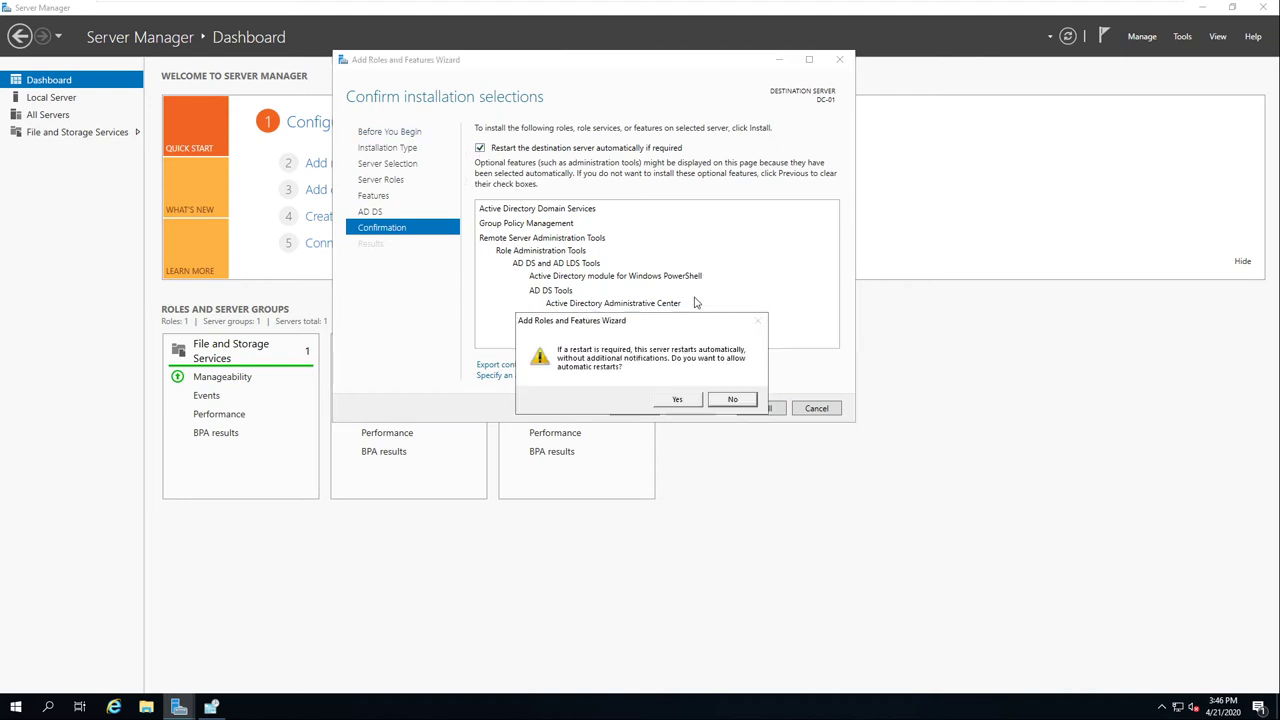
click(730, 400)
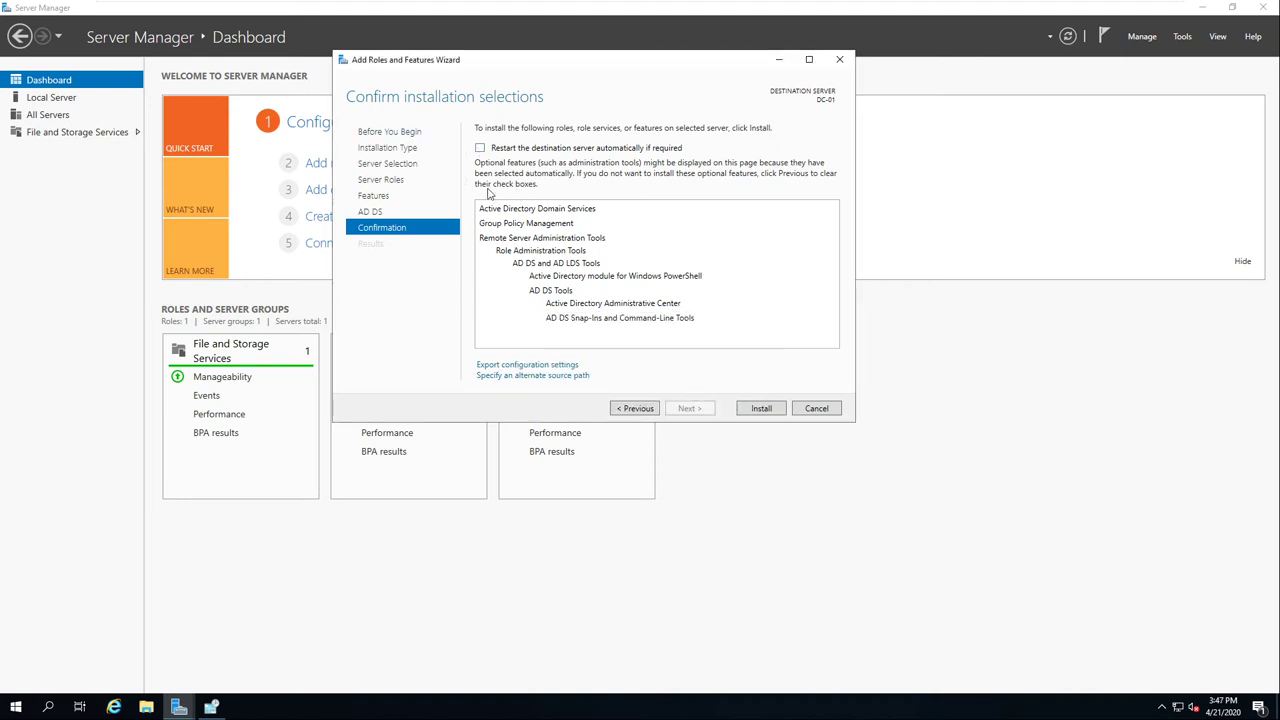
click(758, 410)
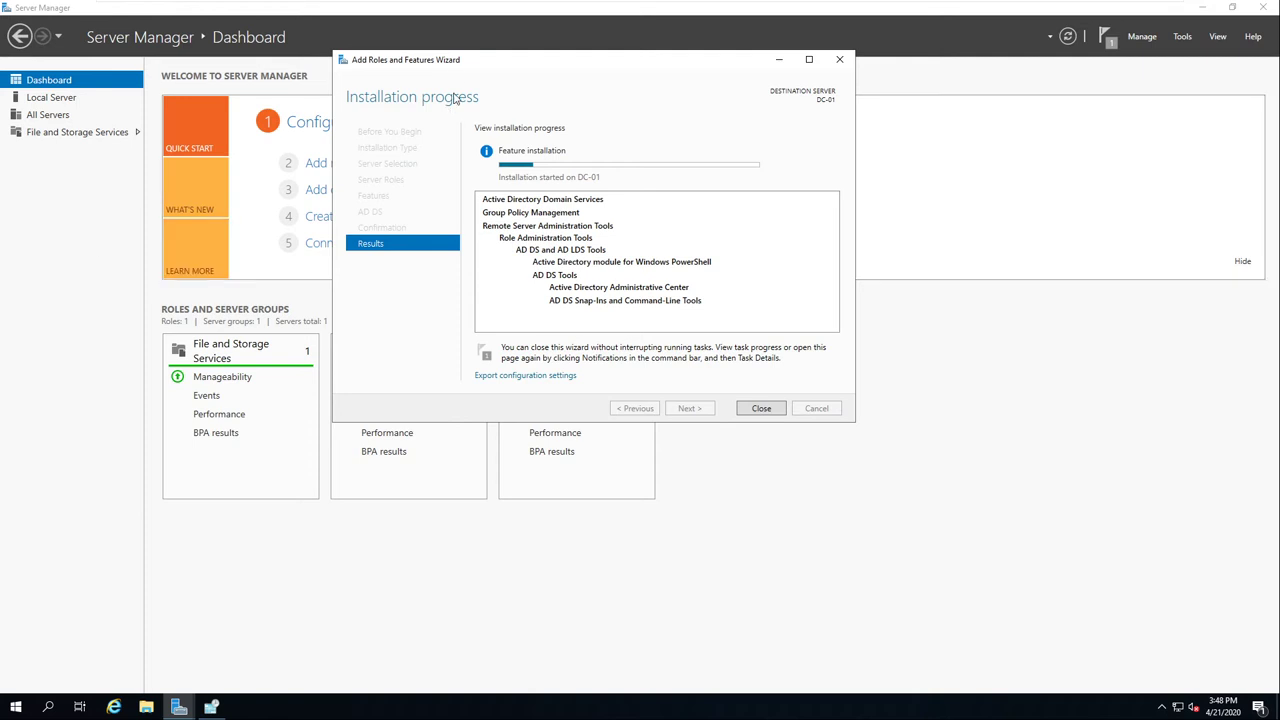
Step: Move the progress window aside and open the computer name change dialog from Local Server
drag(678, 156, 783, 187)
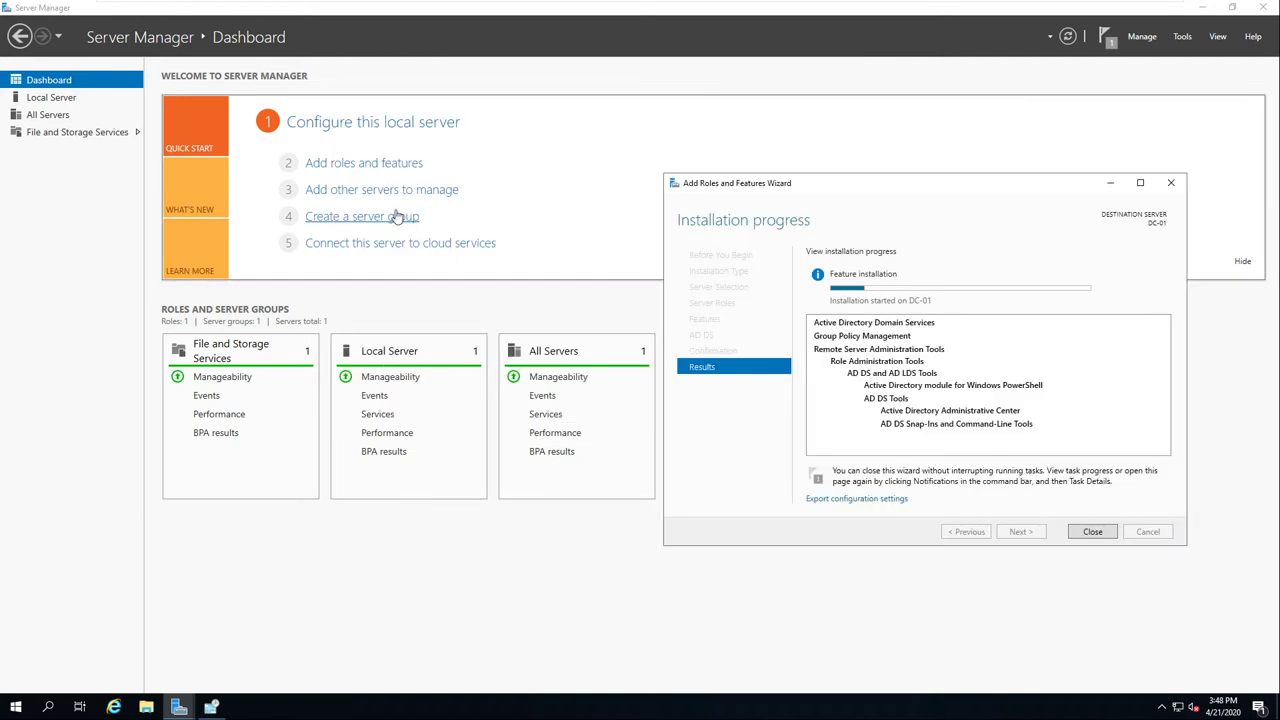
click(52, 100)
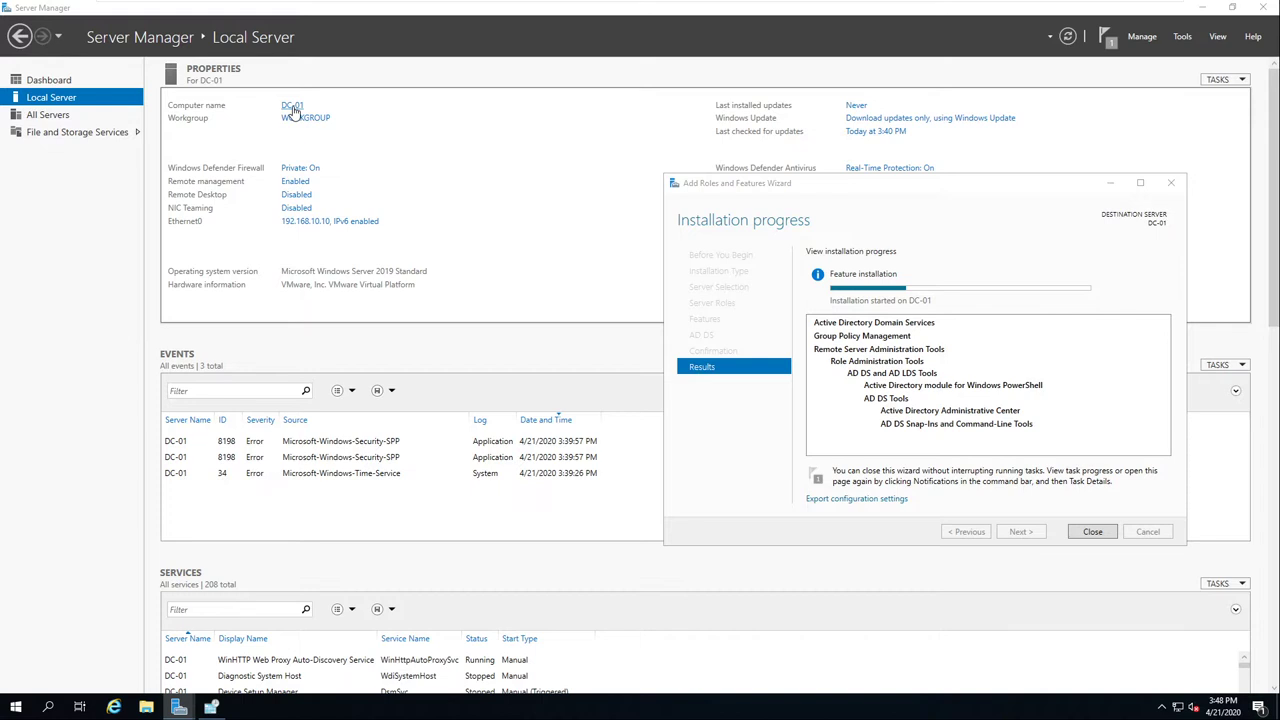
click(293, 106)
click(240, 179)
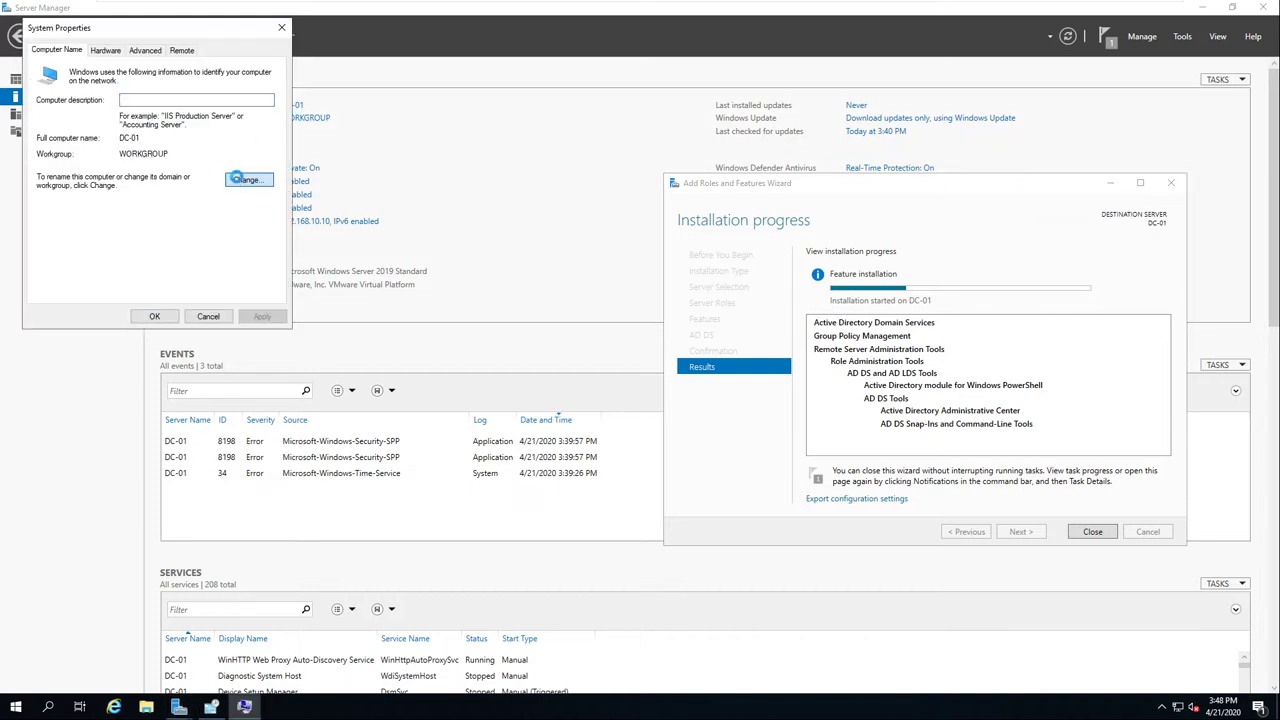
Step: Cancel the name change, keeping DC-01 in WORKGROUP, and close System Properties
click(96, 132)
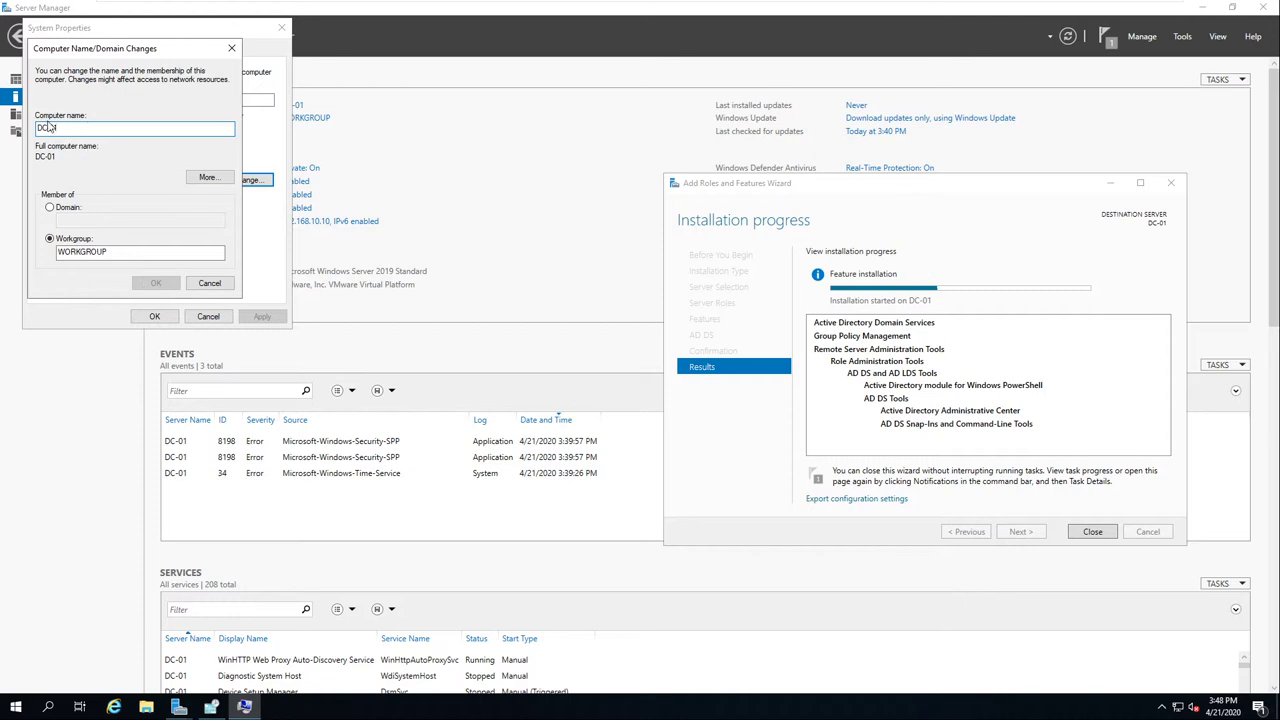
click(62, 127)
click(207, 284)
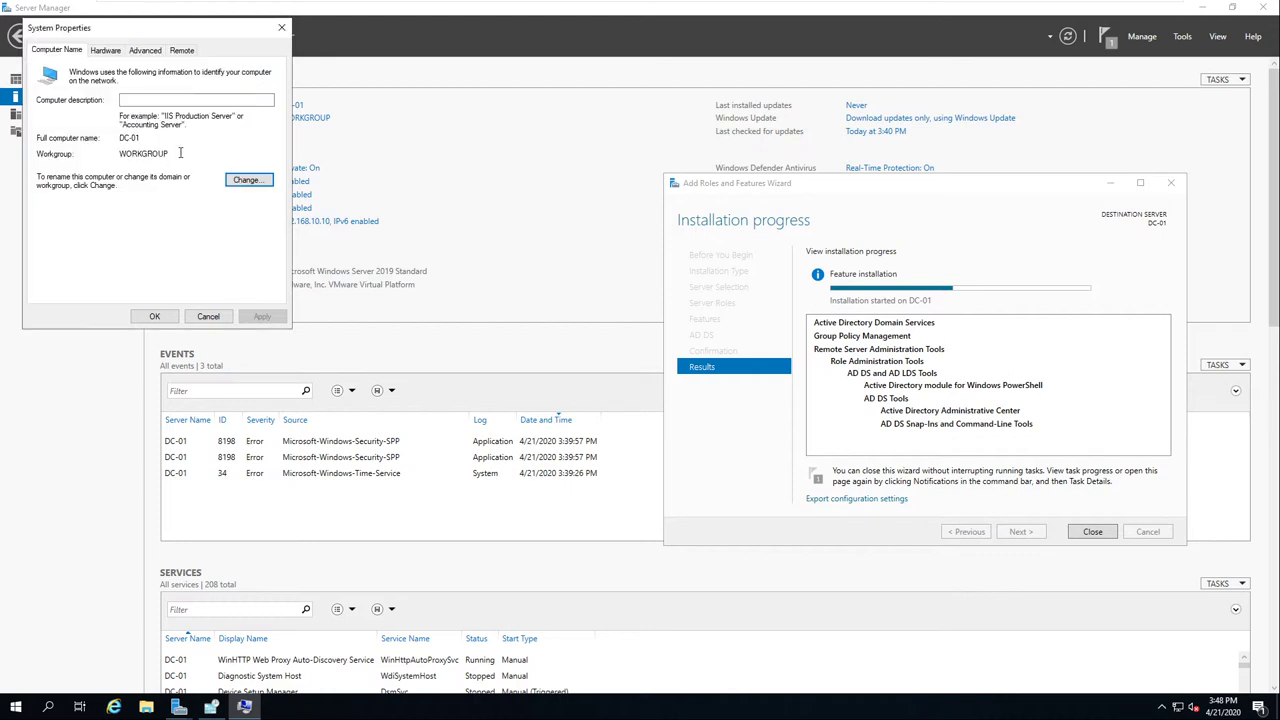
click(282, 30)
drag(746, 186, 630, 112)
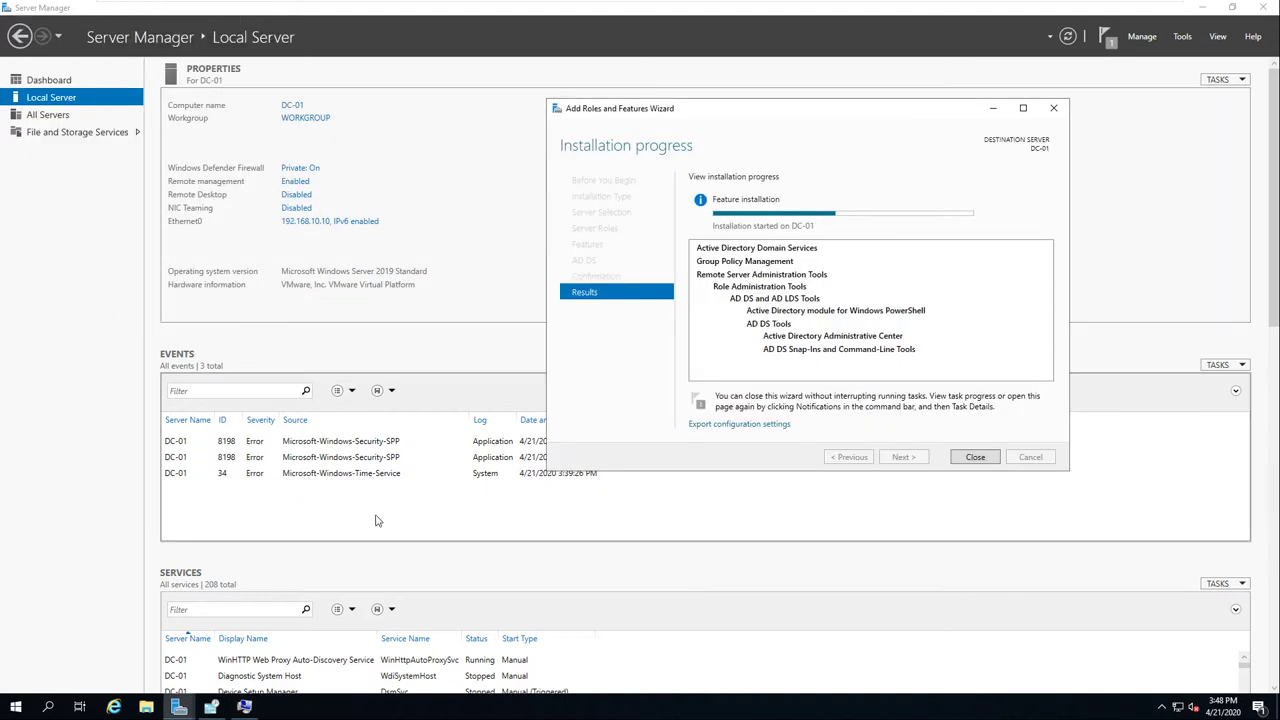
Step: Drag the installation progress window to the lower left so all Local Server properties show
click(63, 245)
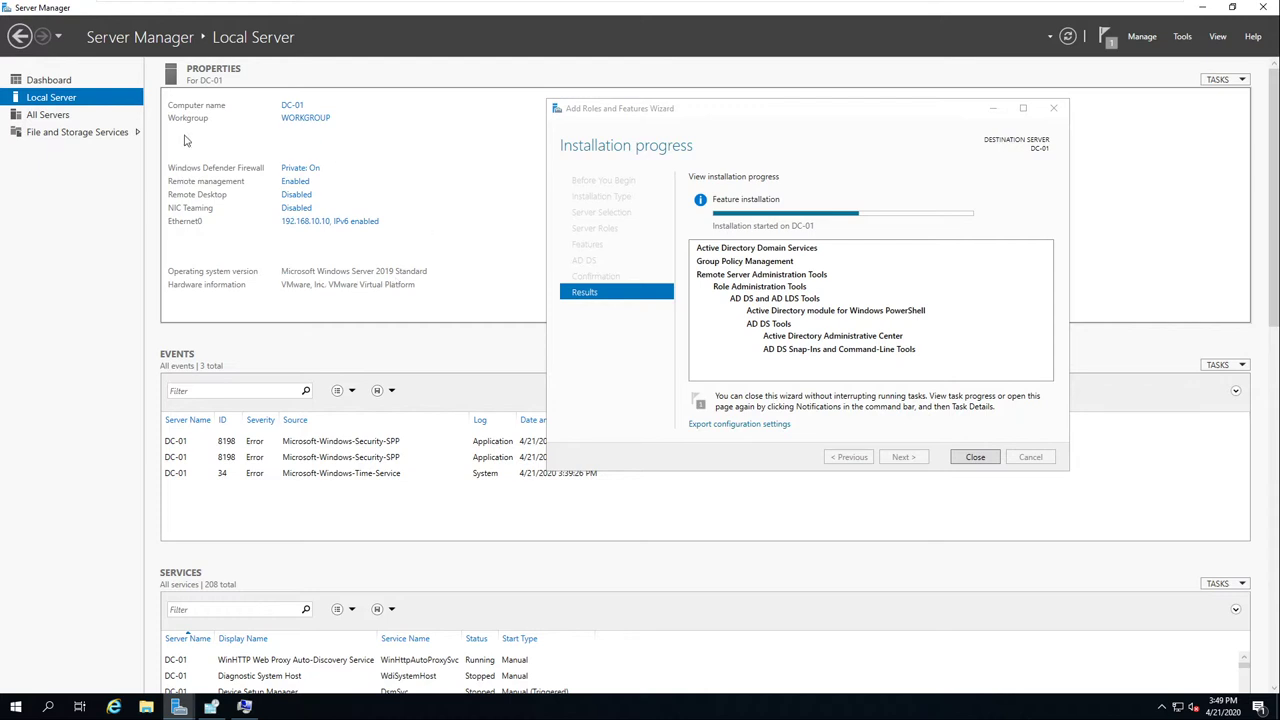
drag(652, 112, 246, 256)
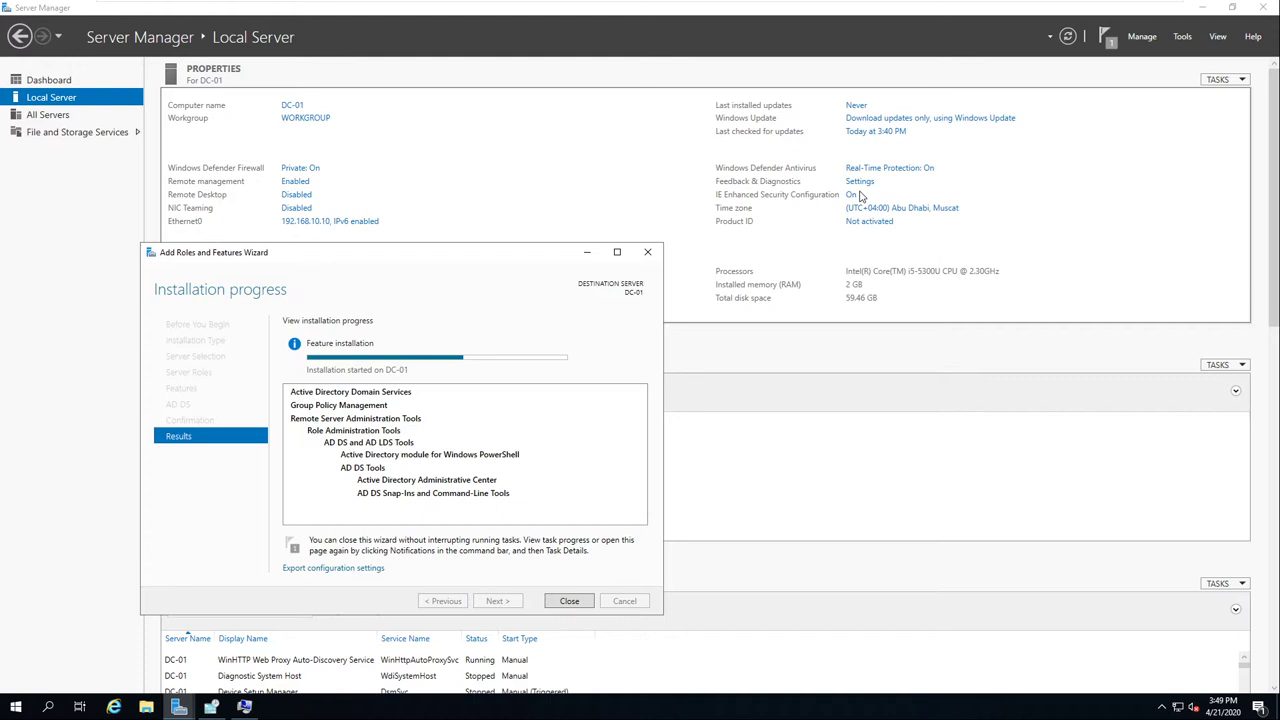
Step: Move the running Add Roles and Features Wizard up to the top-left area of Server Manager
drag(427, 256, 432, 74)
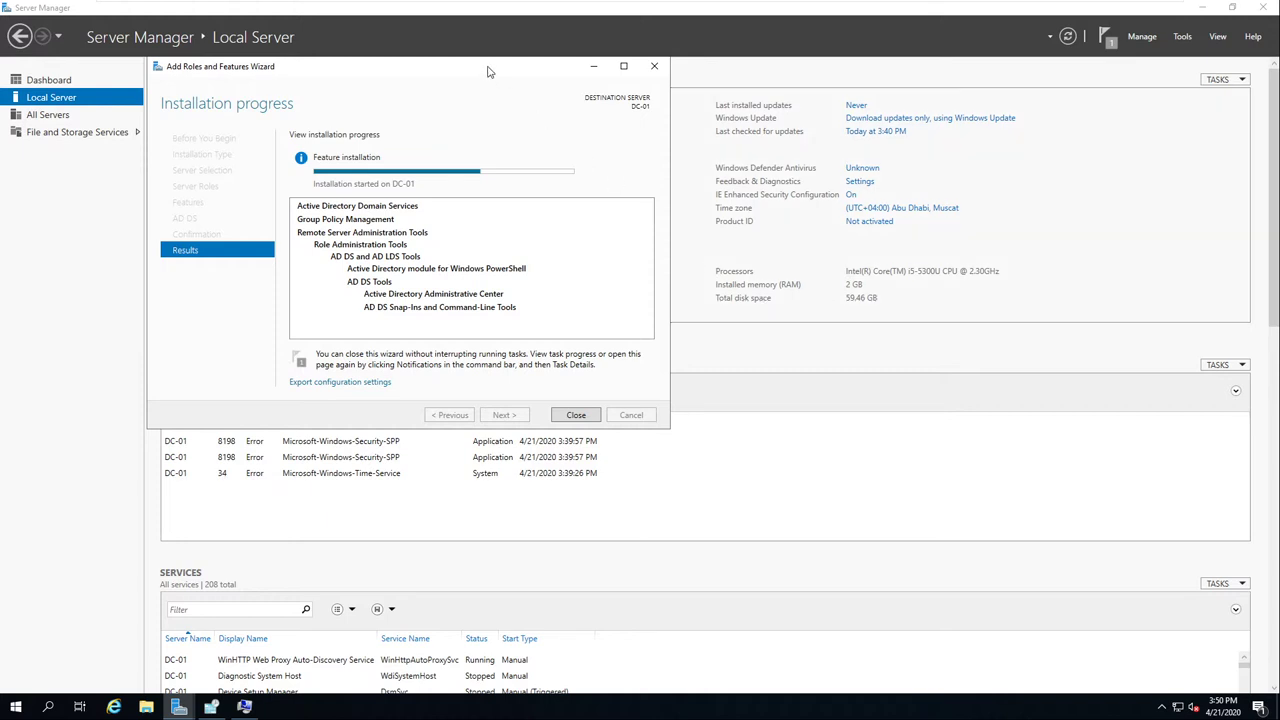
drag(489, 71, 486, 77)
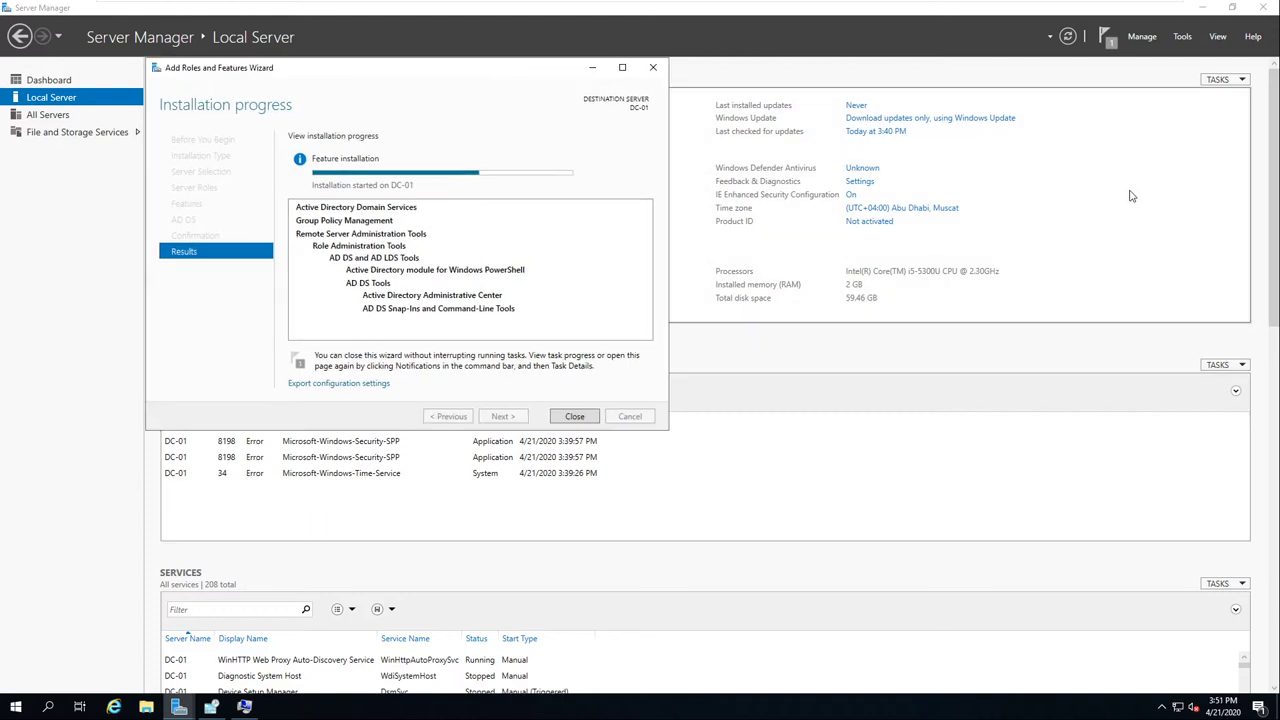
Step: Close the finished AD DS installation wizard and reopen notifications to show Post-deployment Configuration
click(1105, 36)
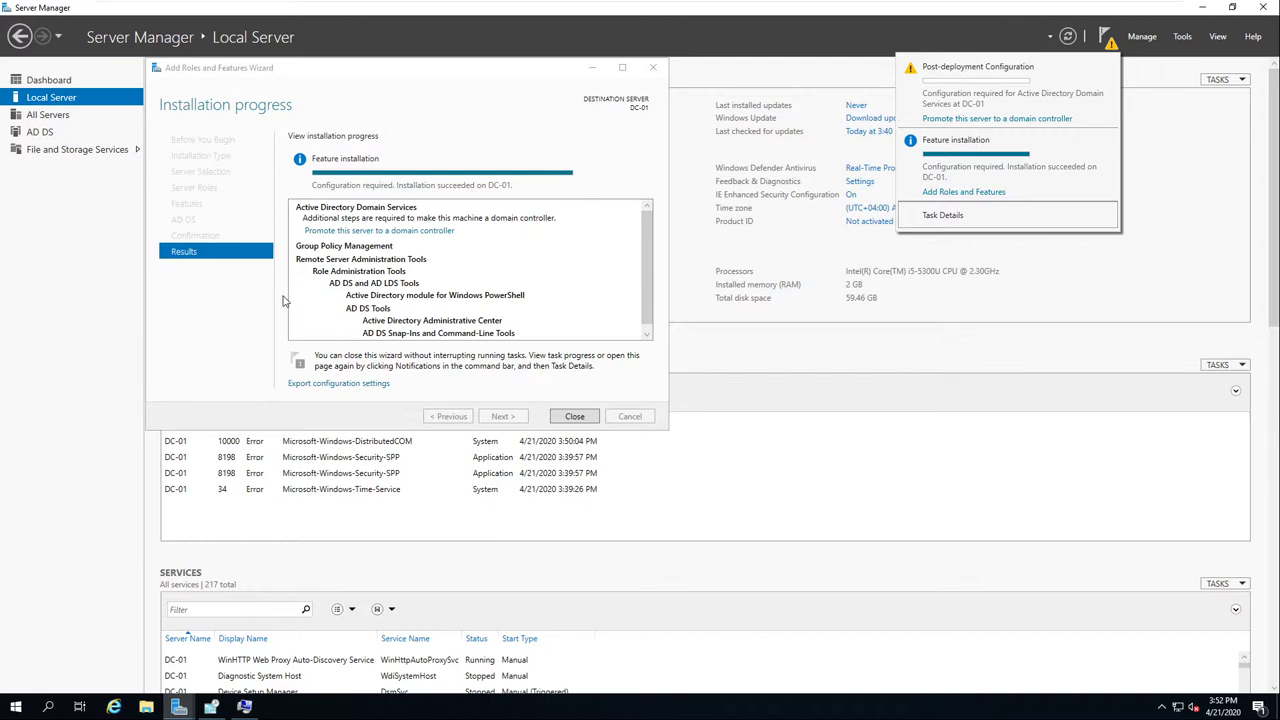
click(575, 421)
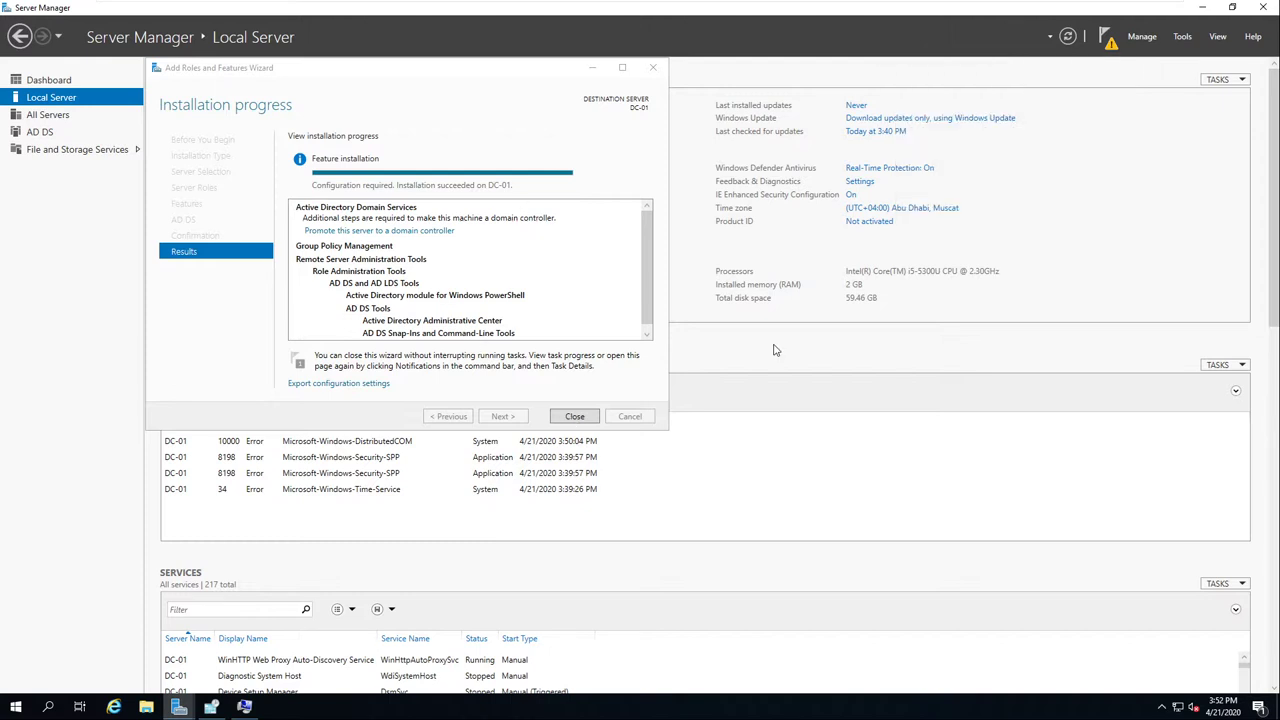
click(575, 417)
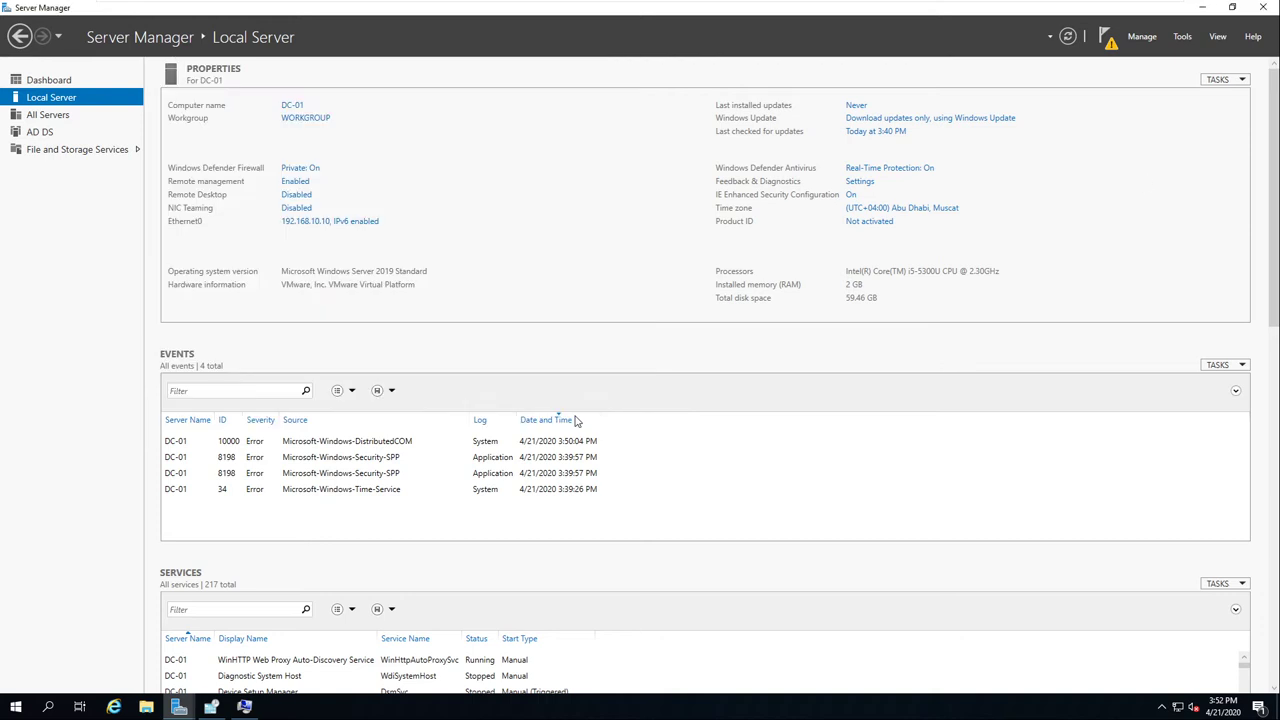
click(1114, 42)
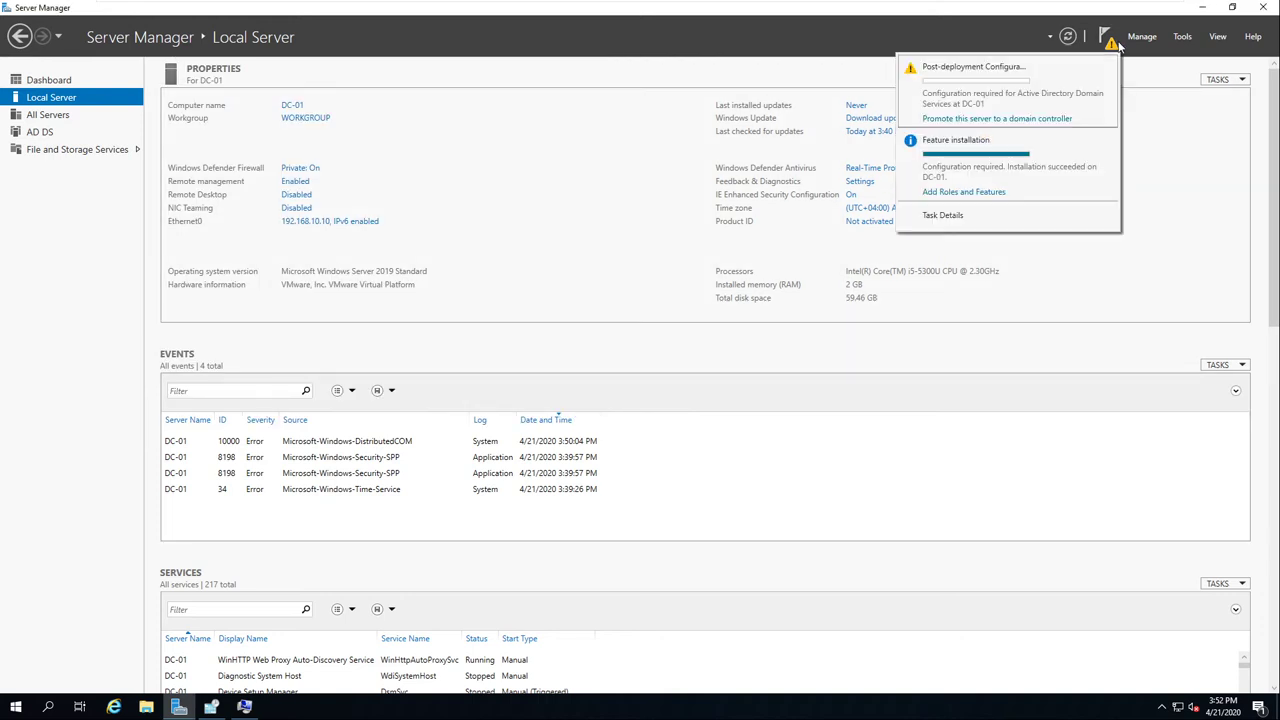
Step: Launch 'Promote this server to a domain controller' and choose Add a new forest
click(1012, 119)
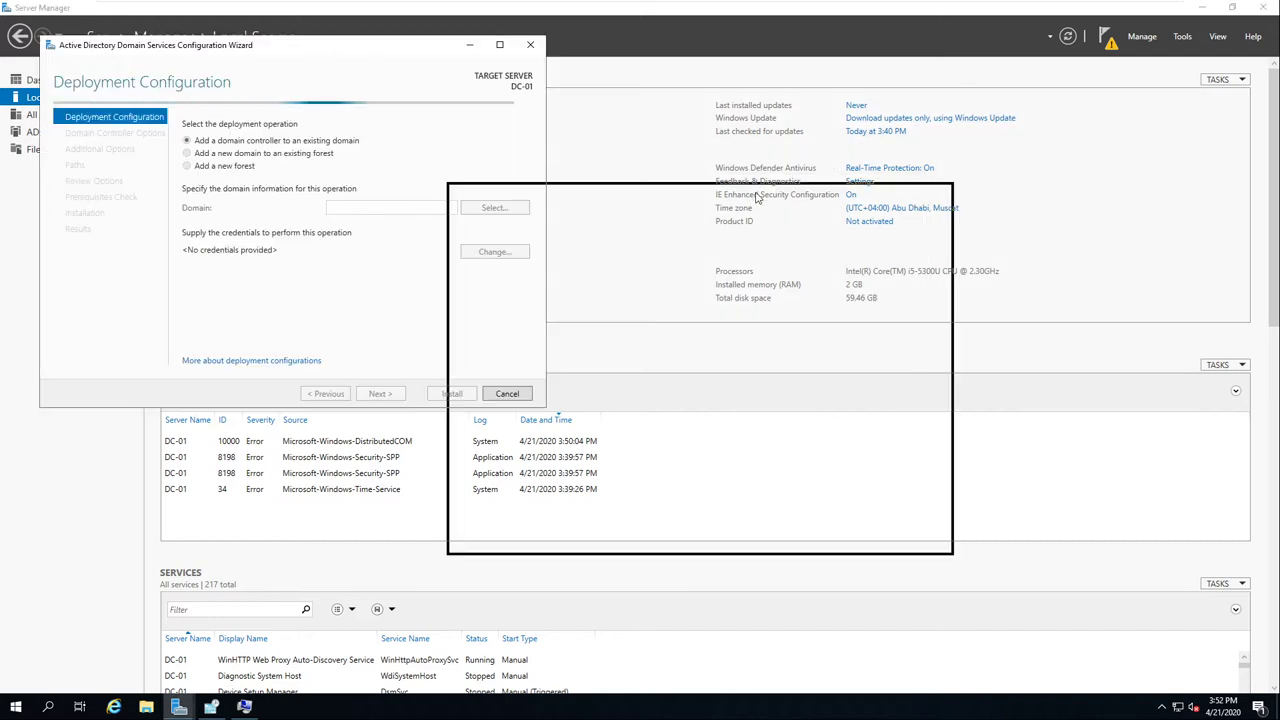
drag(350, 48, 666, 151)
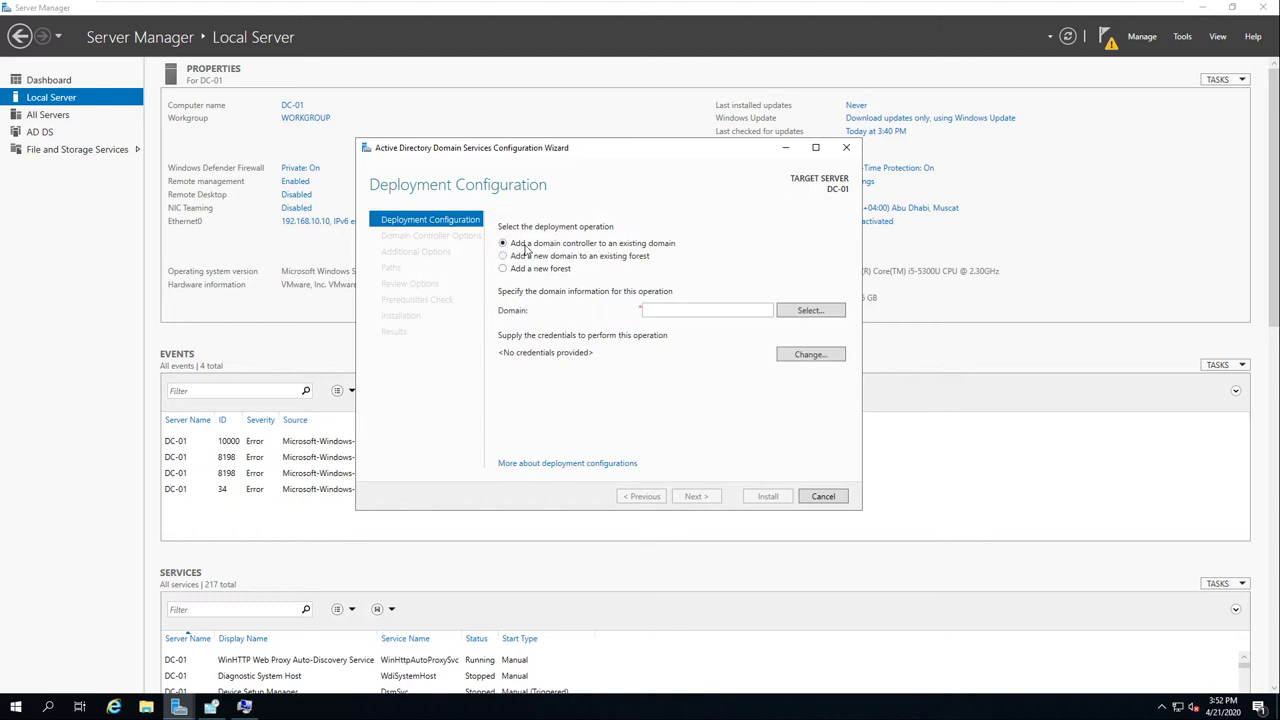
click(504, 270)
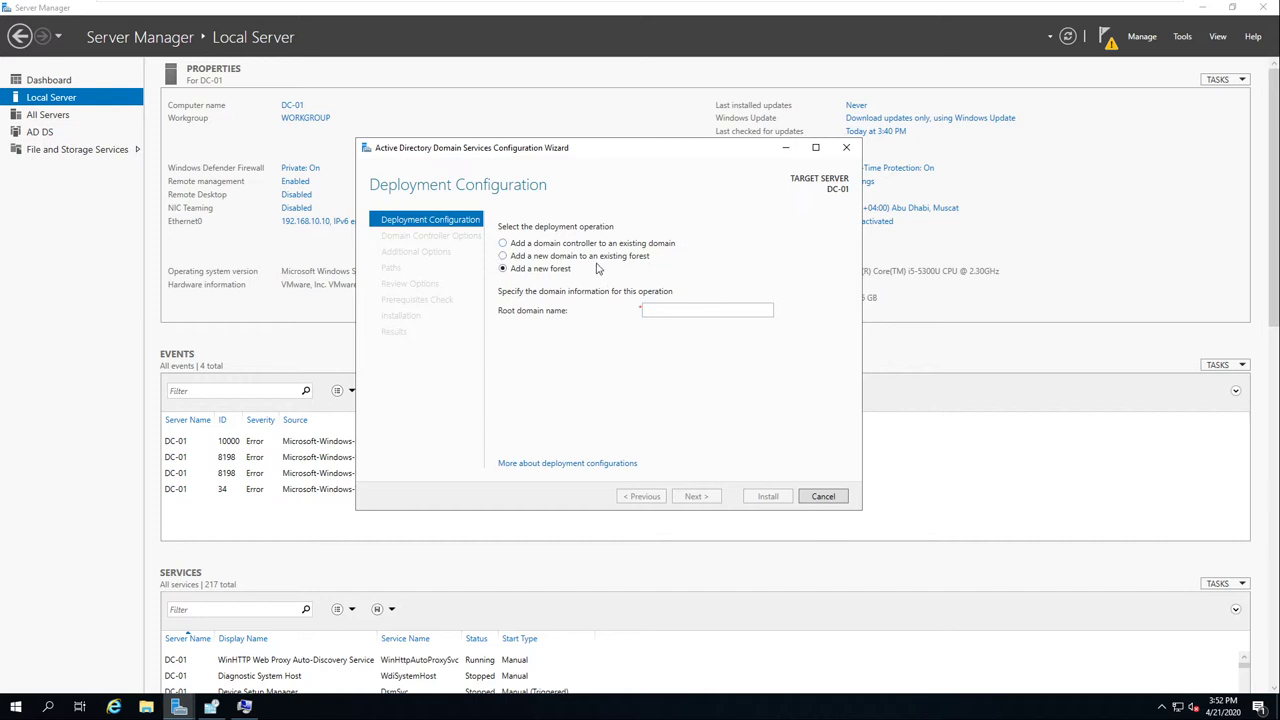
Step: Enter the root domain name pinoyitgoup.ph, correcting a typo along the way
click(651, 307)
text(Pi)
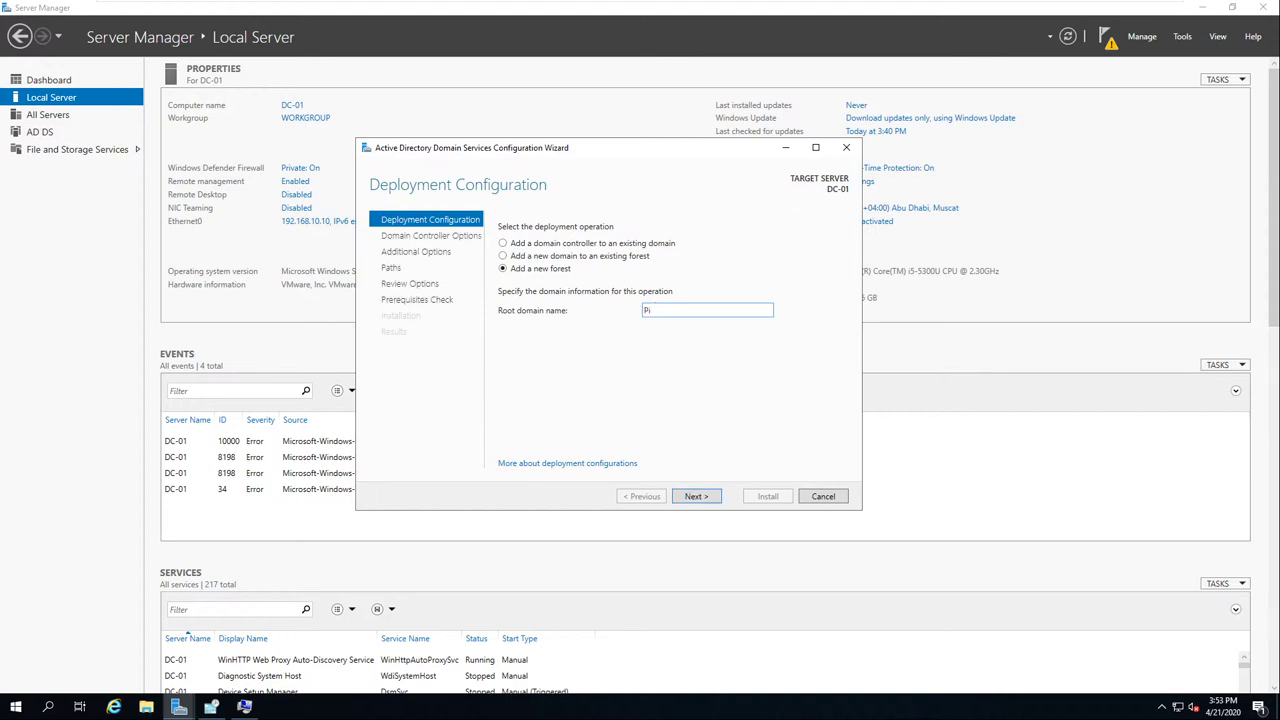
text(notitgoup)
click(664, 312)
key(BackSpace)
text(y.ph)
Step: Go back and fix the root domain name to pinoyitgroup.ph by inserting the missing 'r'
click(698, 496)
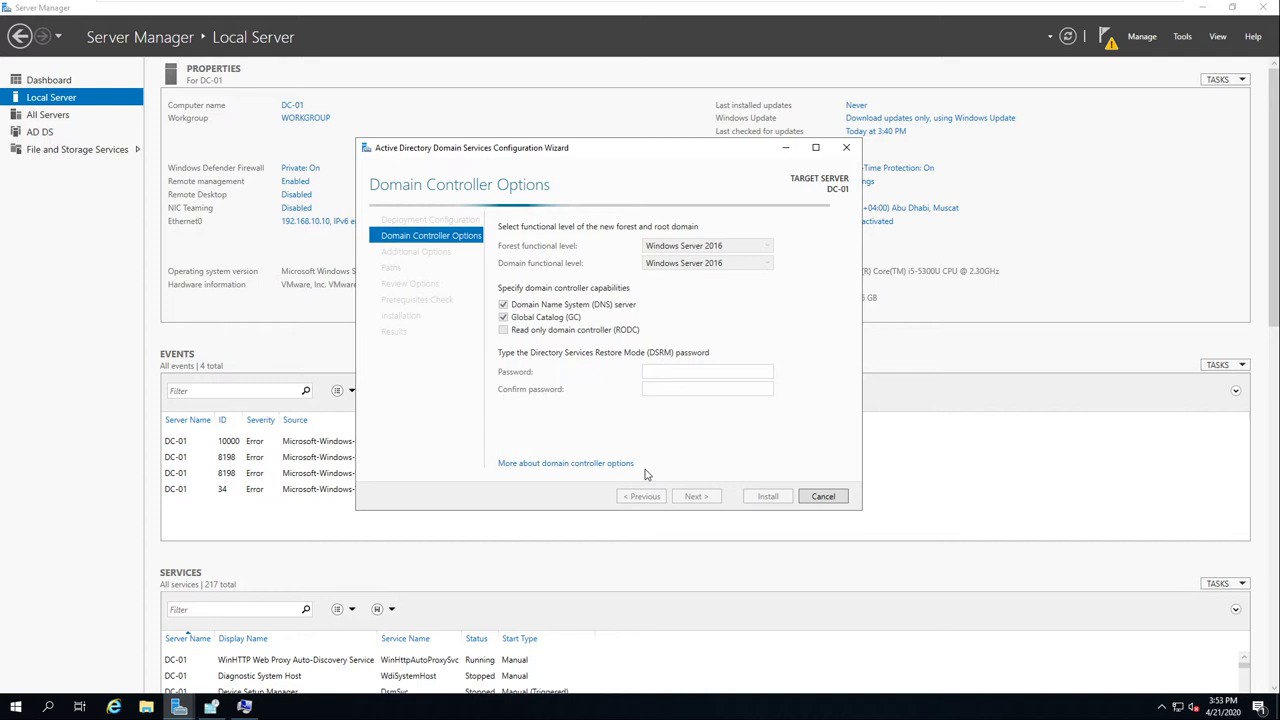
click(643, 497)
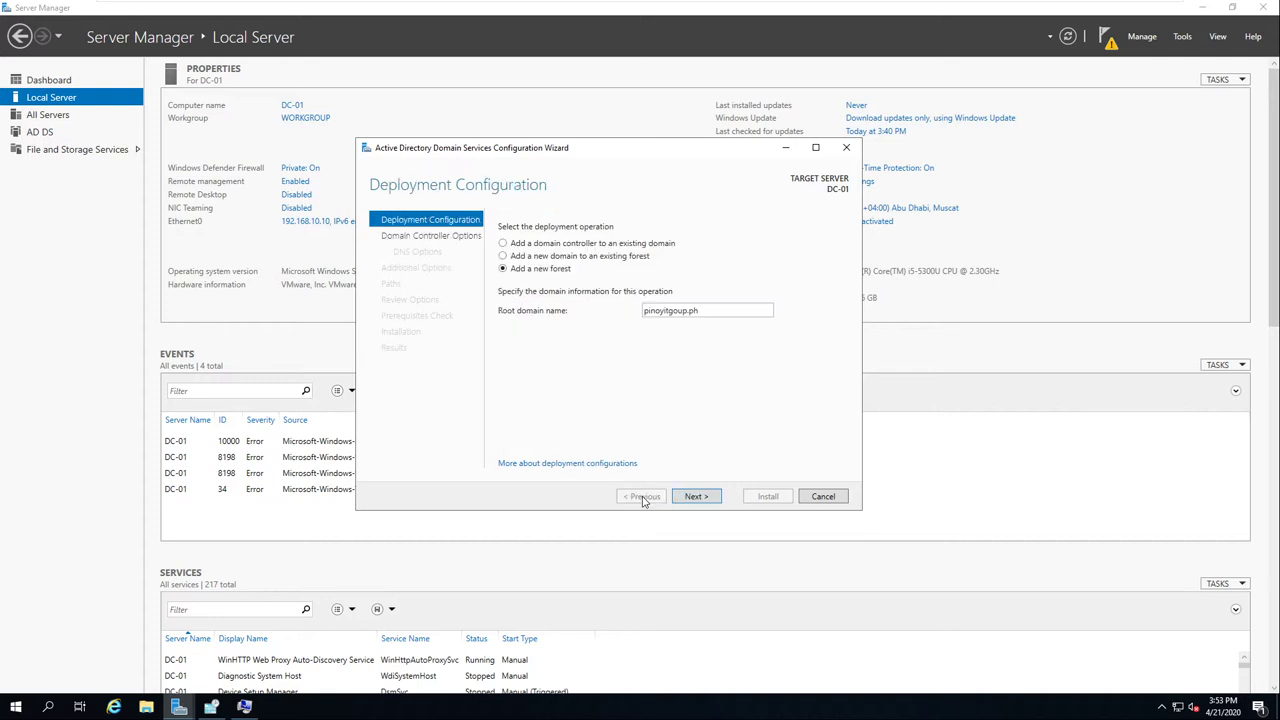
click(672, 311)
text(r)
click(697, 496)
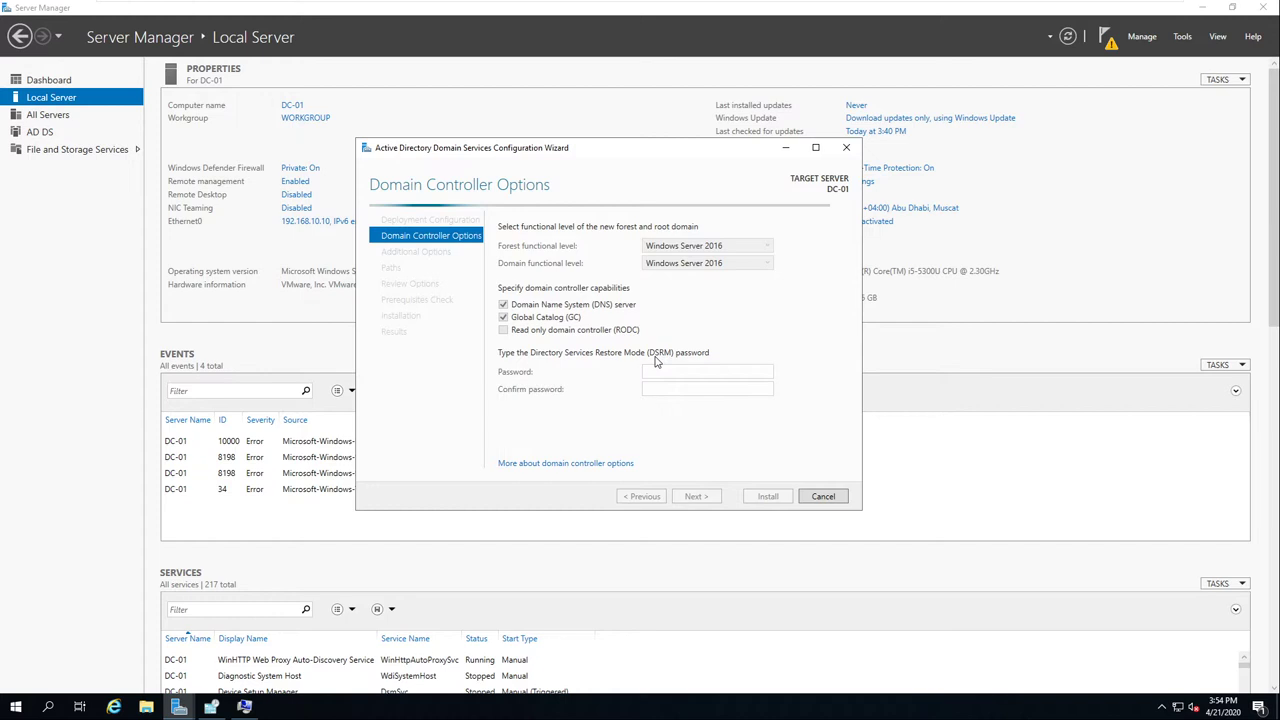
Step: Enter and confirm the Directory Services Restore Mode password, then reach DNS Options
text(P)
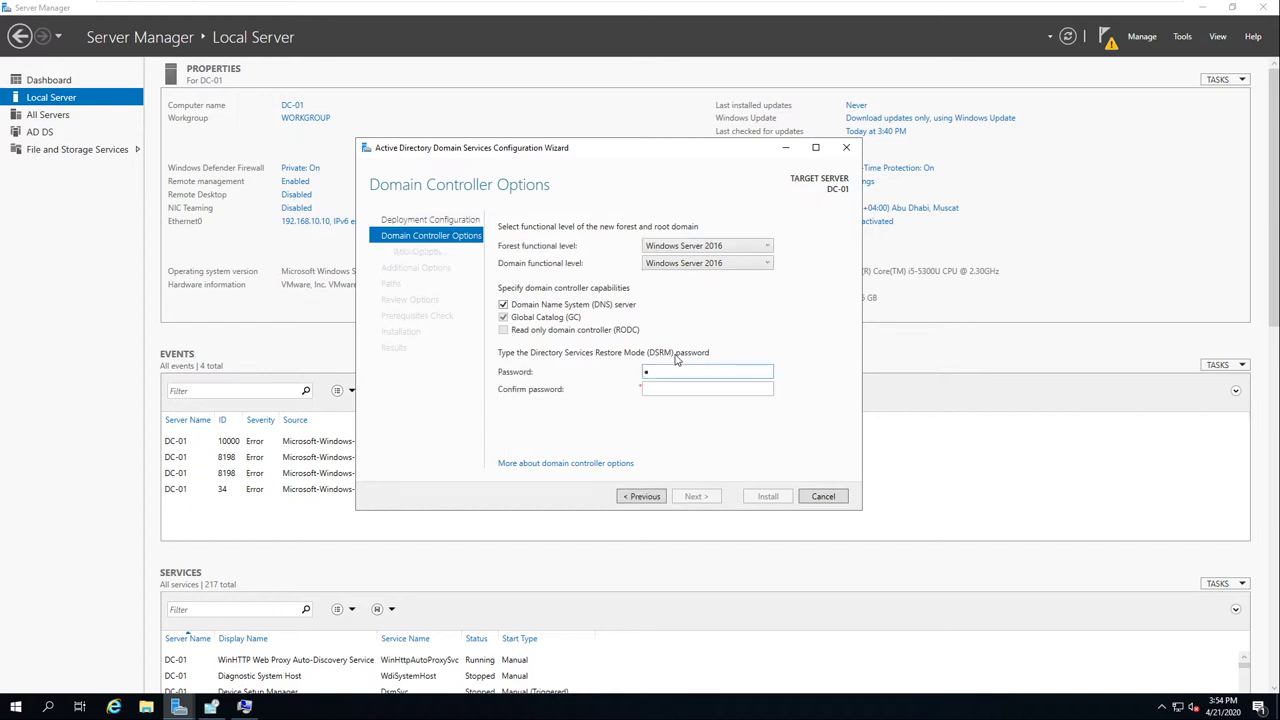
text(@ssw0rd)
click(685, 390)
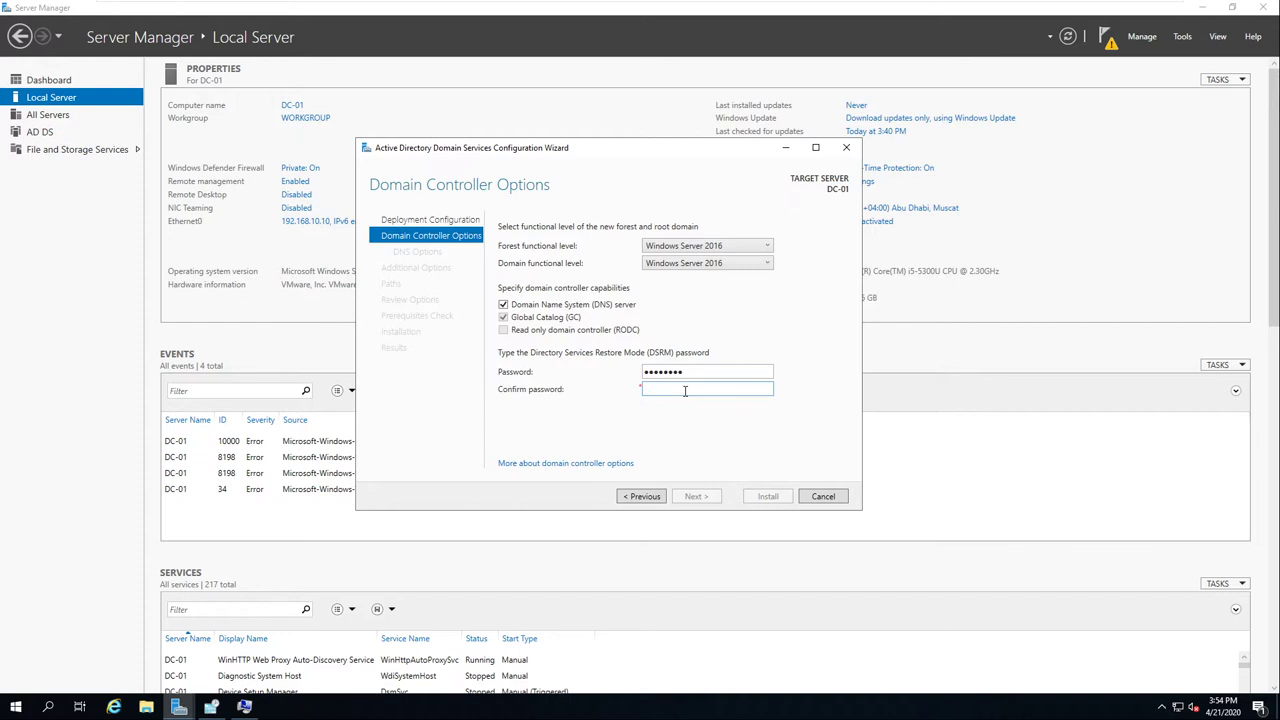
text(P@ssw0rd)
click(697, 496)
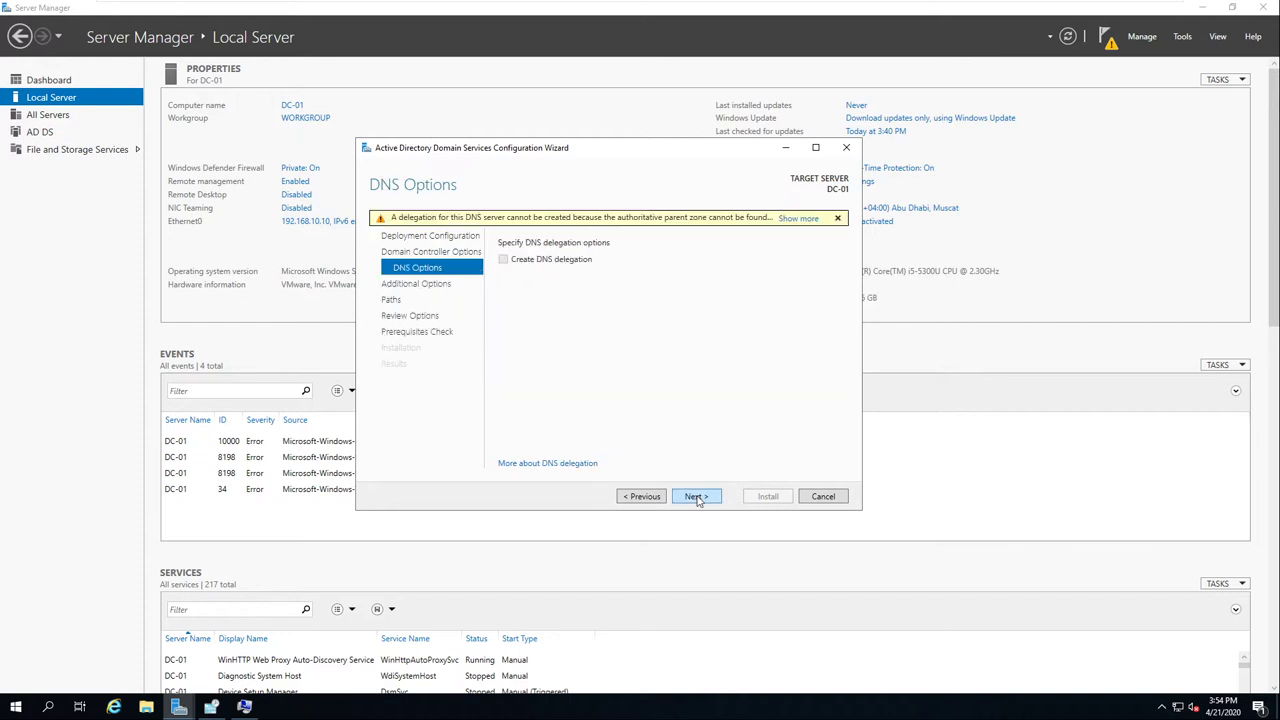
Step: Leave Create DNS delegation unchecked and move on to Additional Options
click(696, 496)
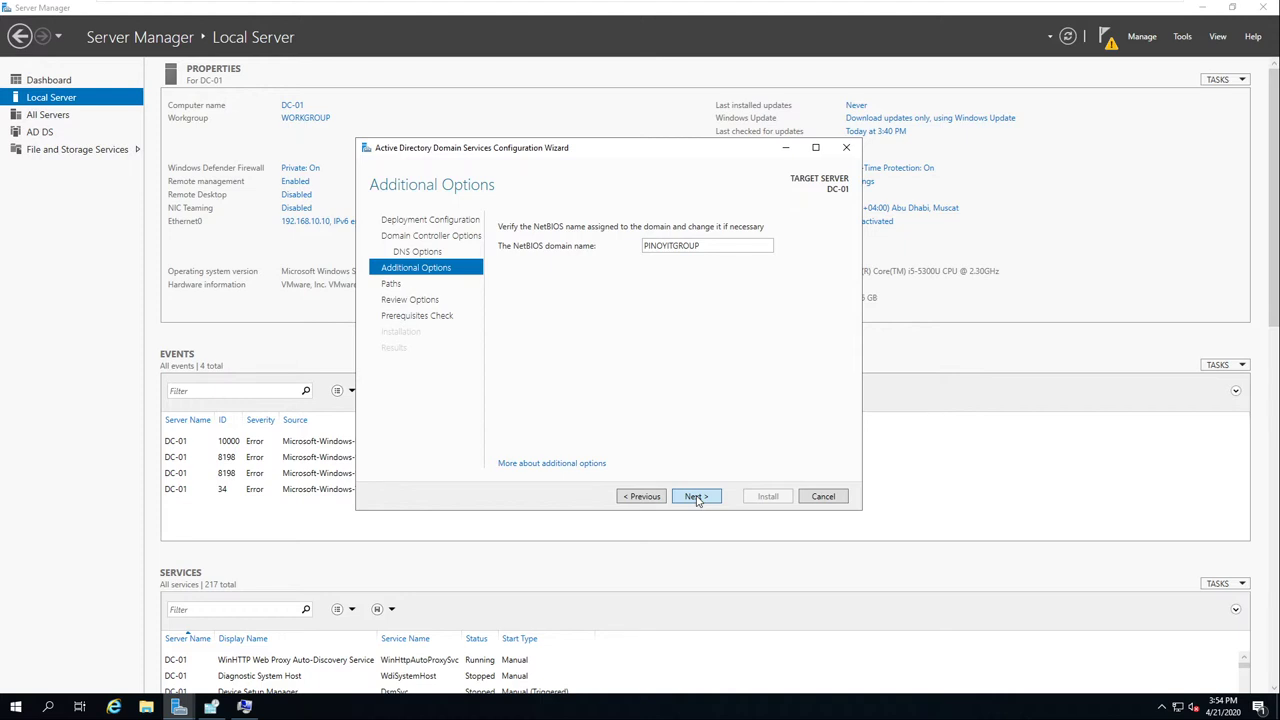
Step: Accept NetBIOS name PINOYITGROUP and default paths to reach the Review Options page
click(697, 497)
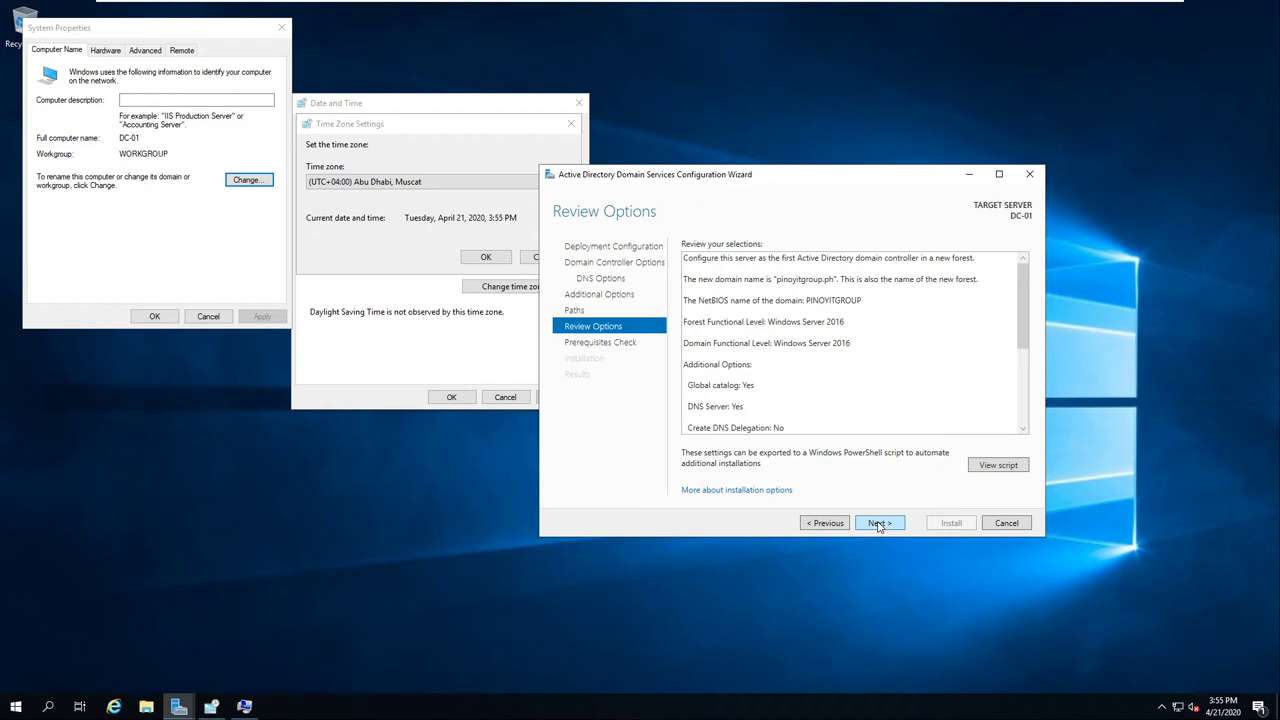
Step: Move past Review Options so the Prerequisites Check runs and passes
click(878, 523)
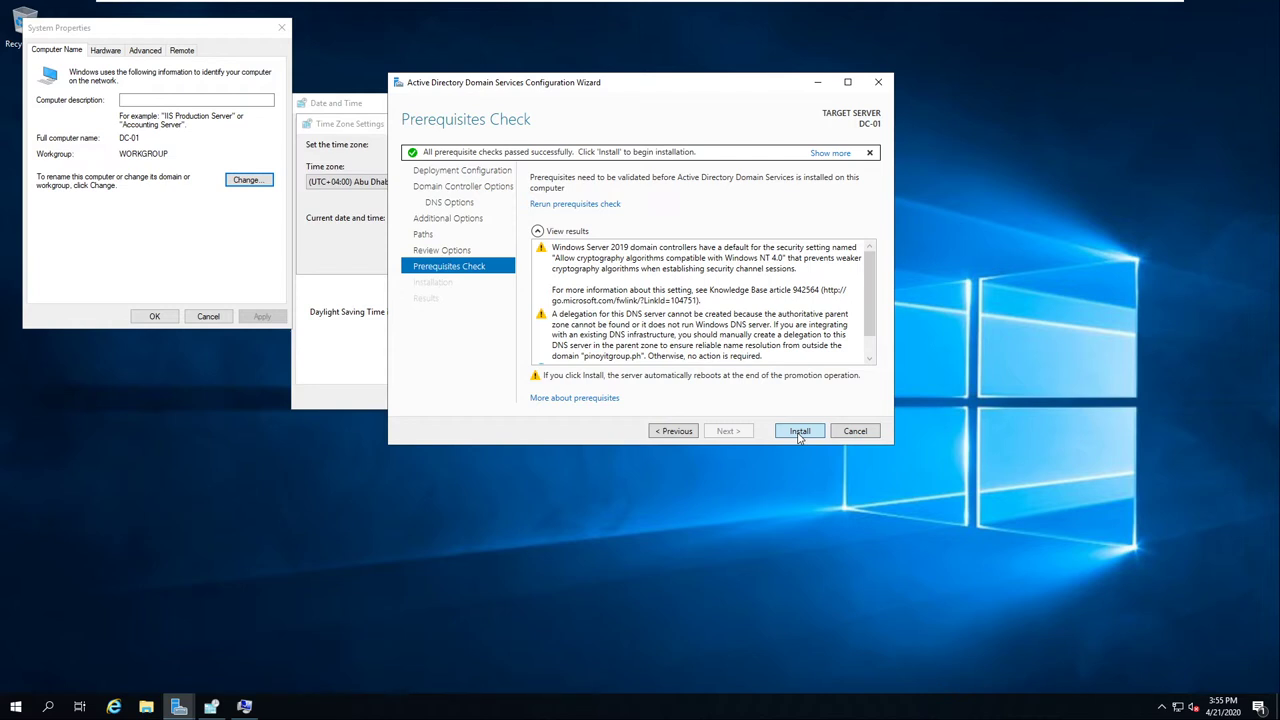
Step: Start the domain controller installation and cancel the System Properties dialog
click(800, 431)
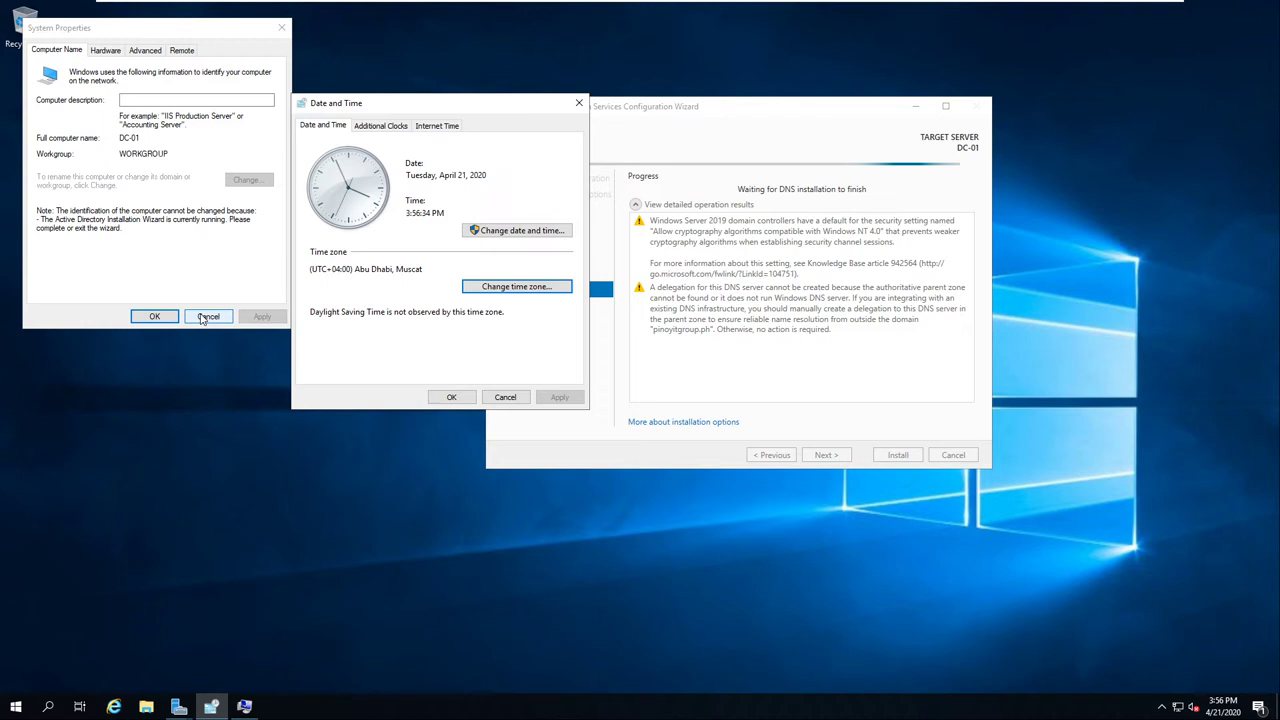
click(204, 317)
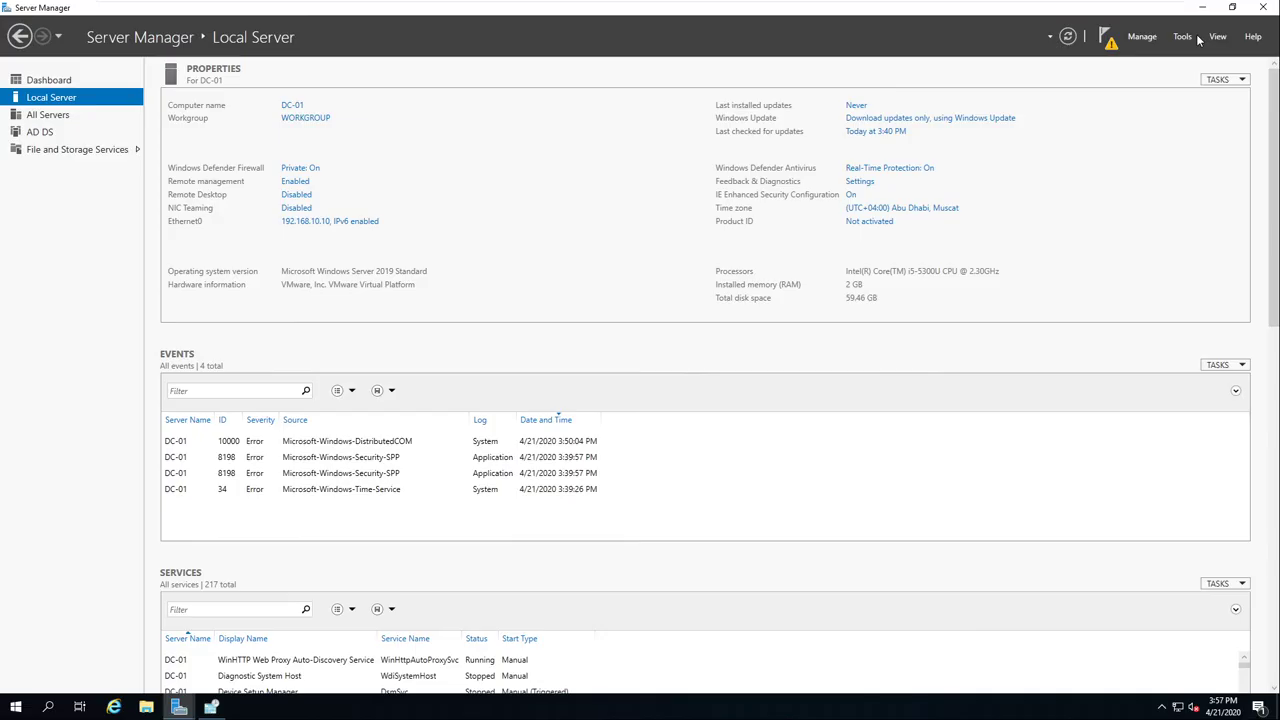
Step: Open Server Manager's Tools menu listing the Active Directory and DNS consoles
click(1183, 37)
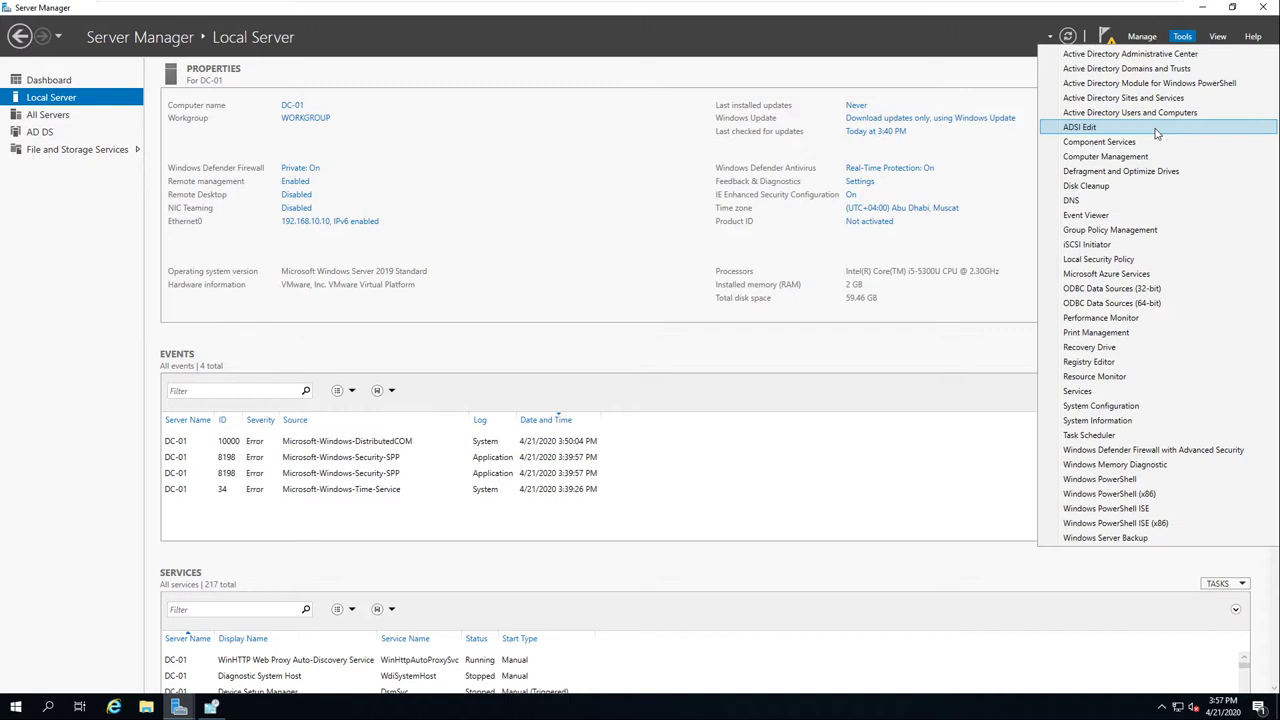